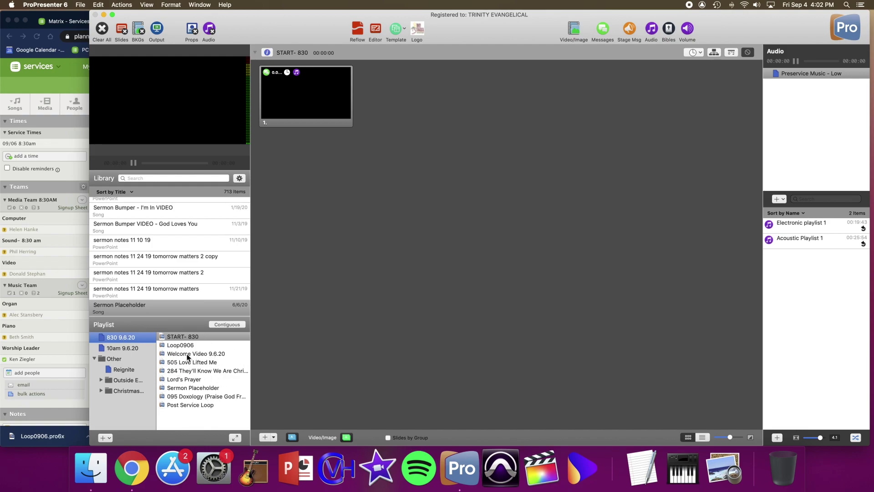
- Export the 830 9.6.20 playlist to the USB - Mac 2 drive without included media, replacing the existing file of that name
{"action": "left_click", "coordinate": [80, 6]}
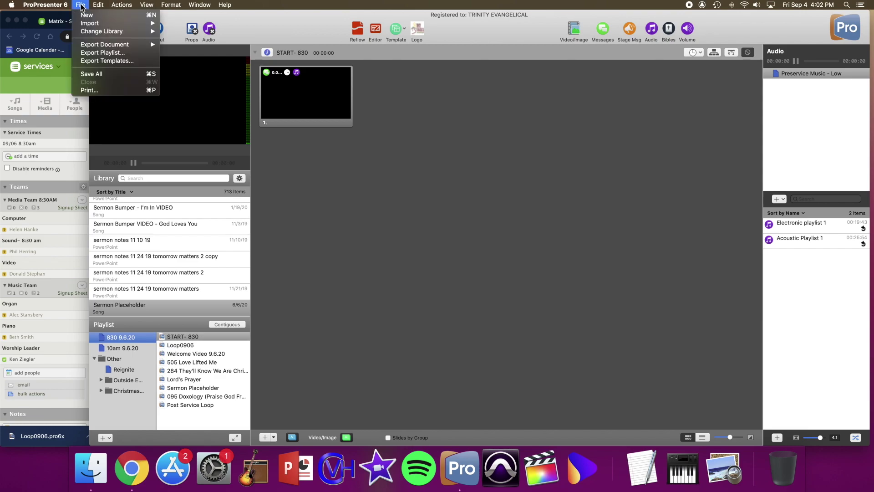
{"action": "left_click", "coordinate": [117, 52]}
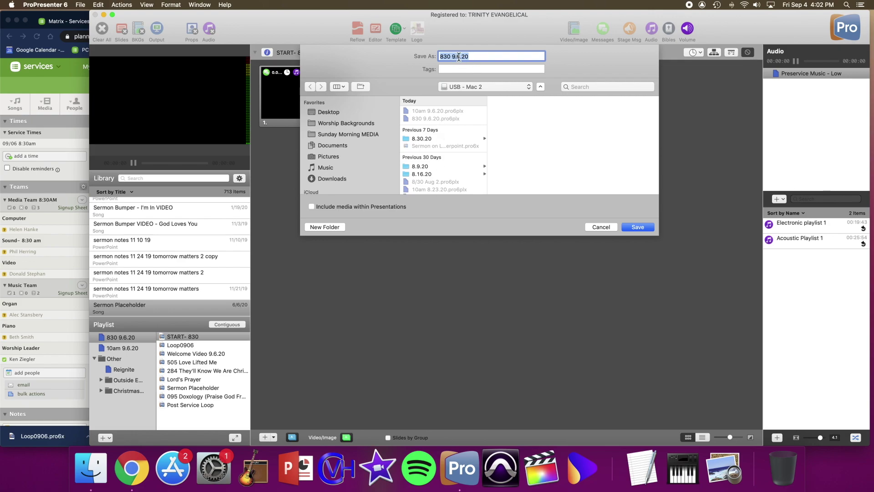
{"action": "left_click", "coordinate": [636, 227]}
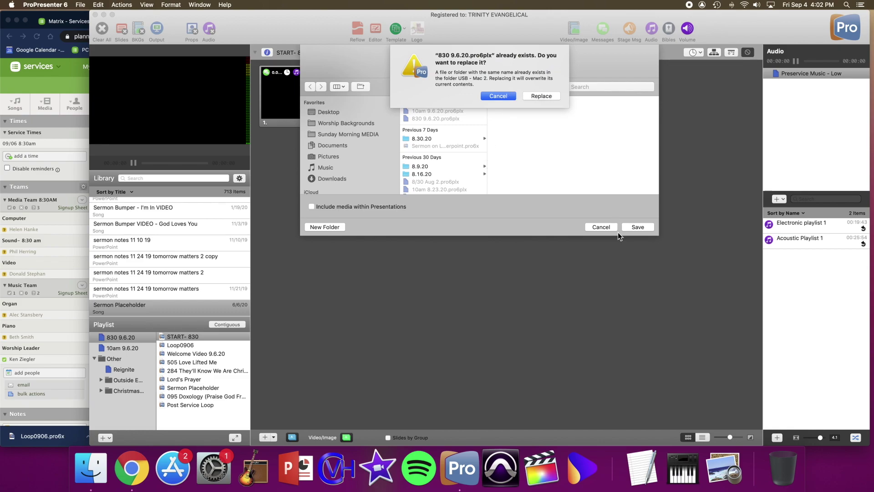
{"action": "left_click", "coordinate": [546, 96]}
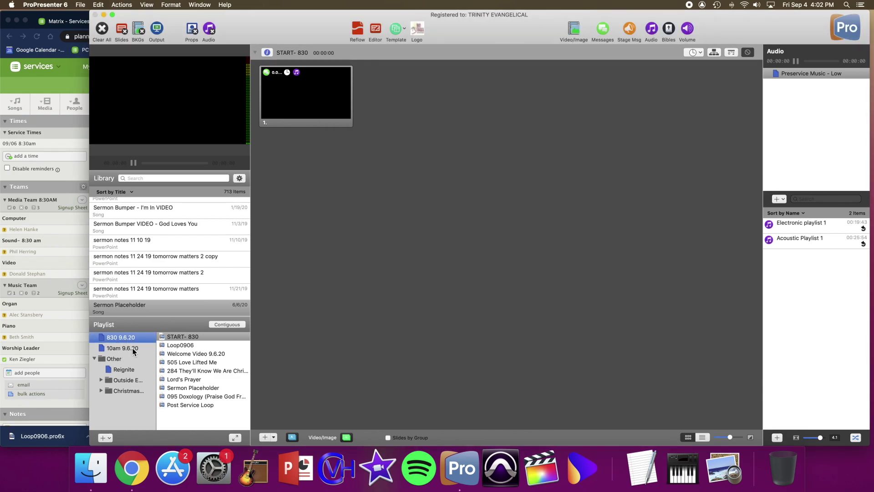
- Minimize the presentation window and eject the USB - Mac 2 drive from the Mac
{"action": "left_click", "coordinate": [104, 15]}
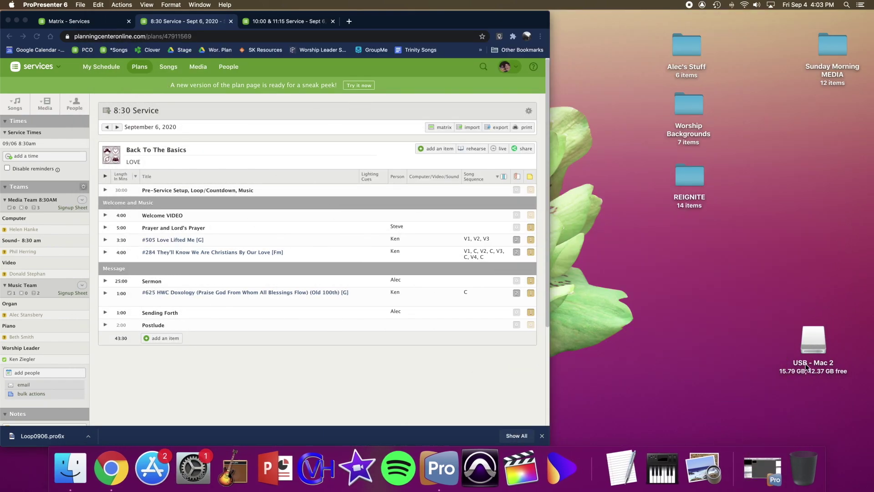
{"action": "right_click", "coordinate": [812, 336]}
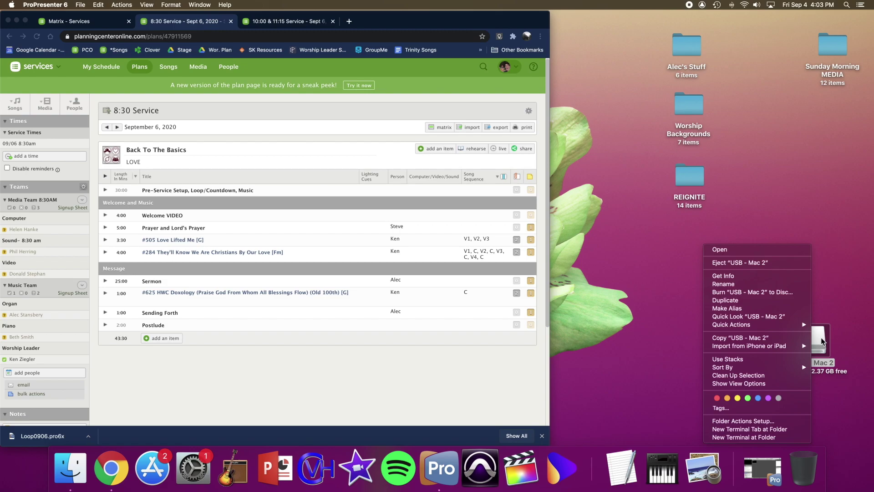
{"action": "left_click", "coordinate": [771, 263]}
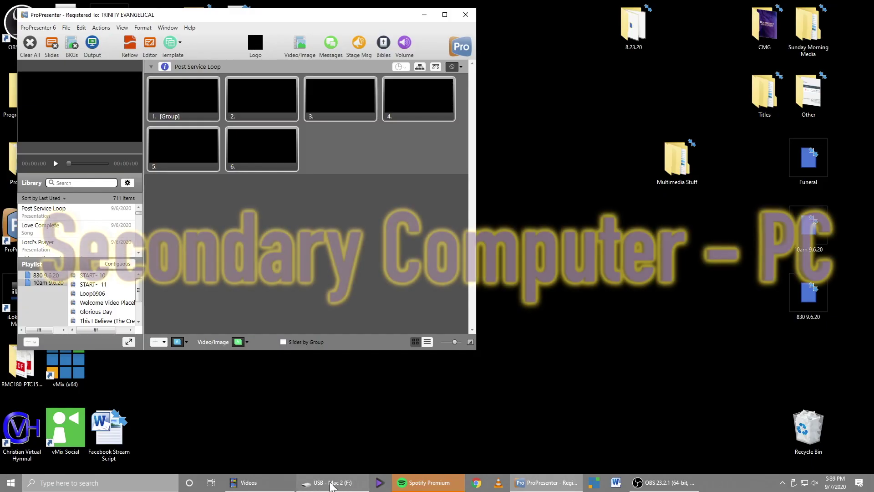
- Copy the 10am 9.6.20 and 830 9.6.20 playlist files from the USB - Mac 2 drive to the PC desktop, replacing the existing copies
{"action": "left_click", "coordinate": [333, 486]}
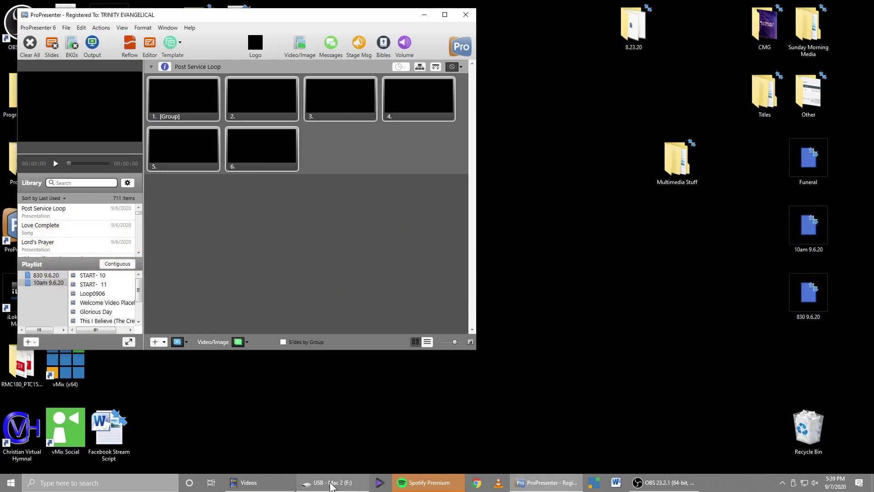
{"action": "left_click", "coordinate": [331, 486]}
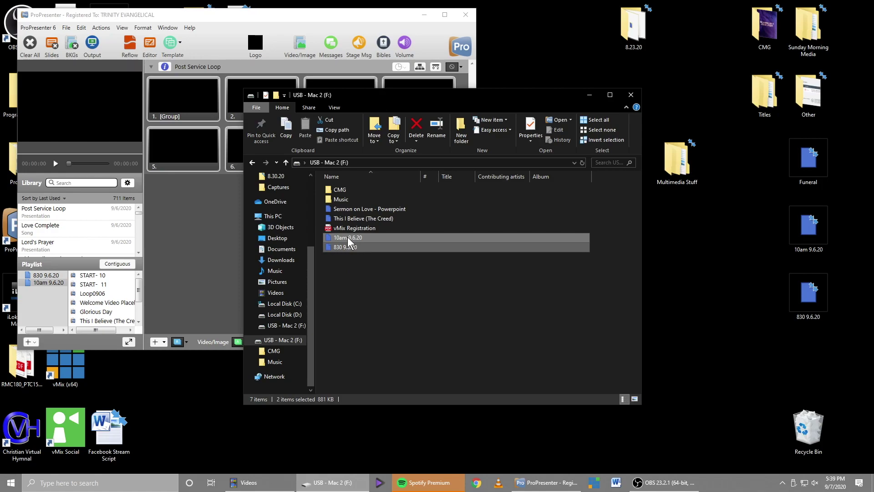
{"action": "left_click_drag", "start_coordinate": [348, 237], "coordinate": [733, 268]}
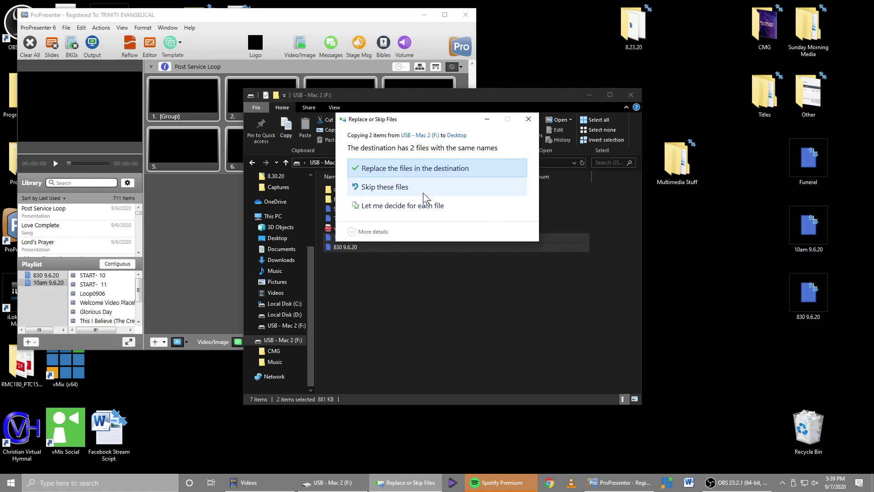
{"action": "left_click", "coordinate": [404, 169]}
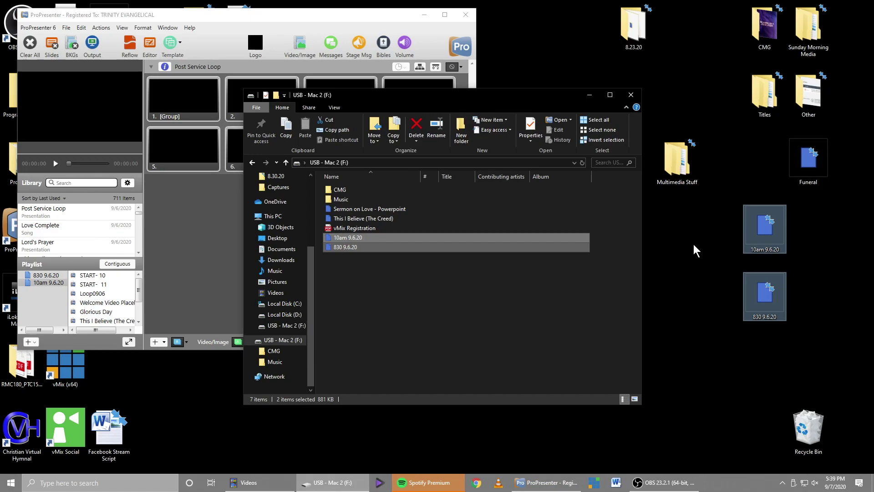
- Close the USB - Mac 2 folder window and eject the Cruzer Glide drive from the PC
{"action": "left_click", "coordinate": [631, 95]}
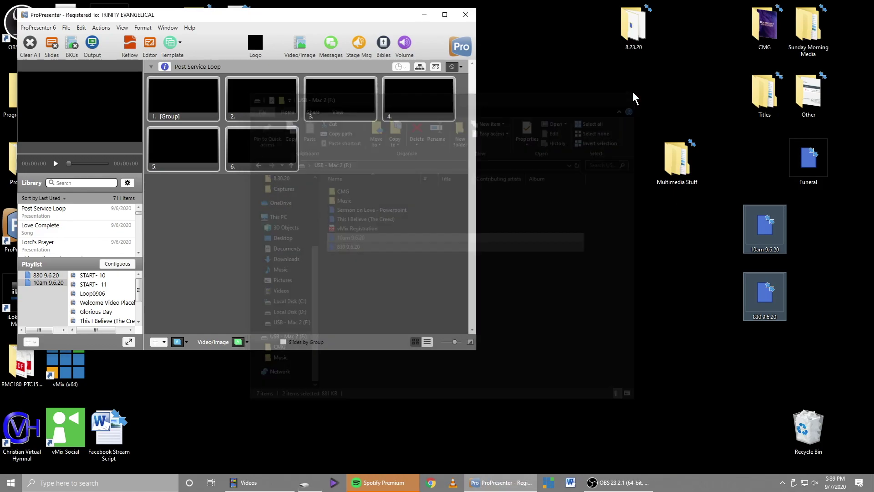
{"action": "right_click", "coordinate": [793, 484]}
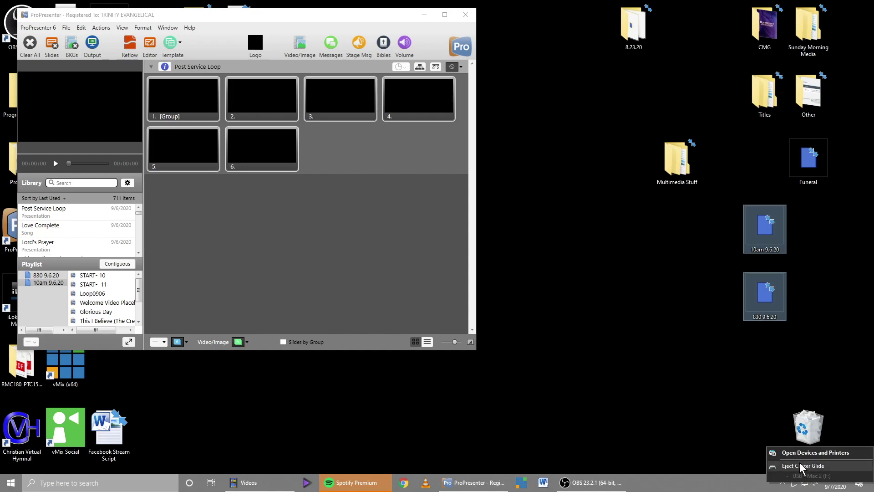
{"action": "left_click", "coordinate": [802, 466]}
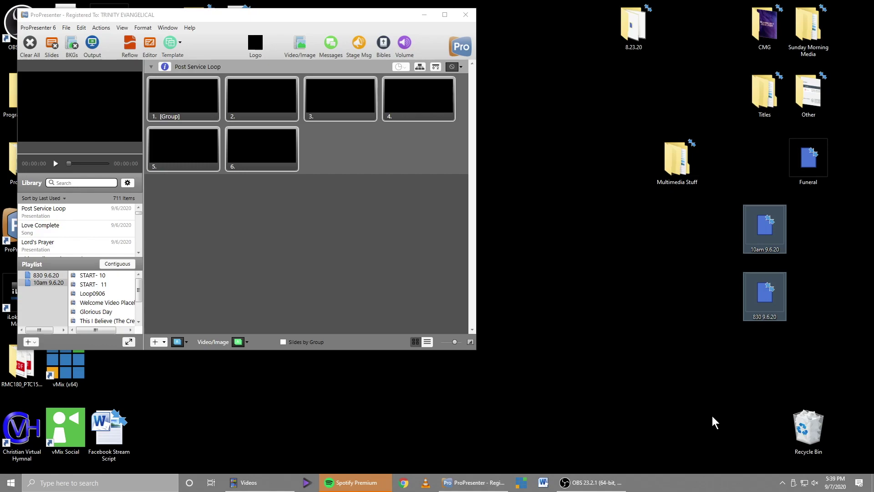
- Maximize ProPresenter, import the 830 9.6.20 playlist file from the Desktop writing over all matching library items, and display the imported playlist
{"action": "left_click", "coordinate": [368, 15]}
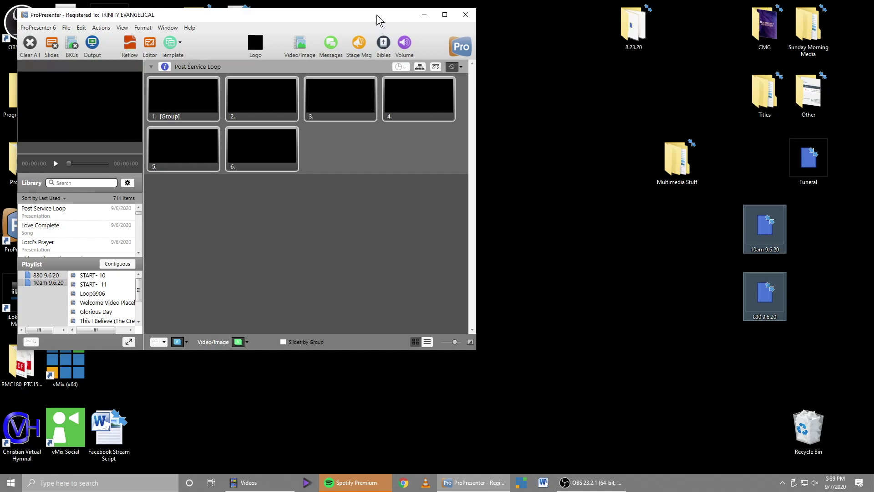
{"action": "double_click", "coordinate": [376, 14]}
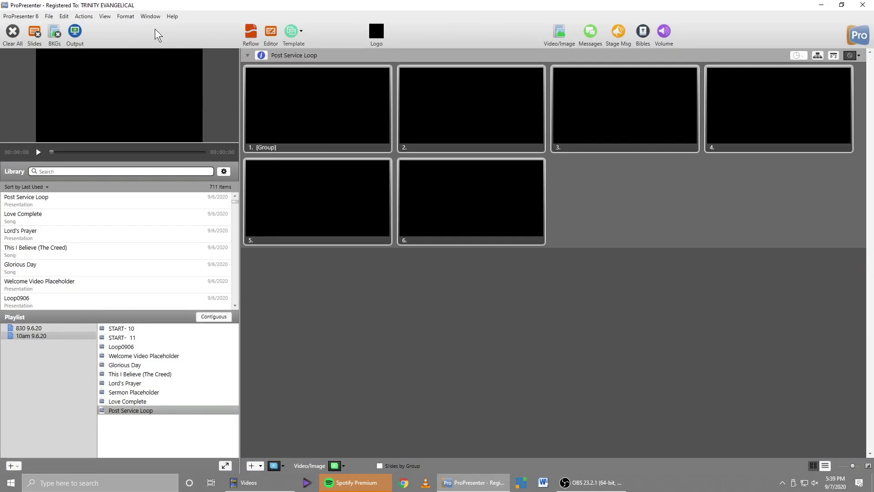
{"action": "left_click", "coordinate": [52, 19]}
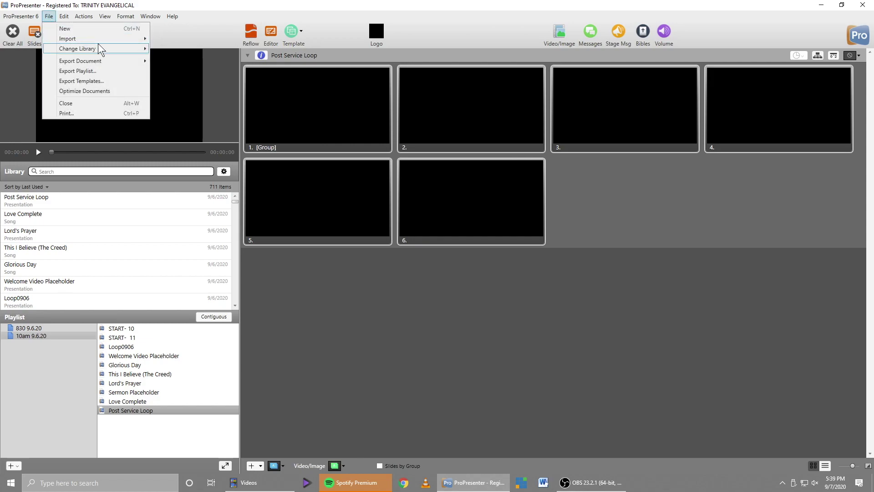
{"action": "mouse_move", "coordinate": [100, 39]}
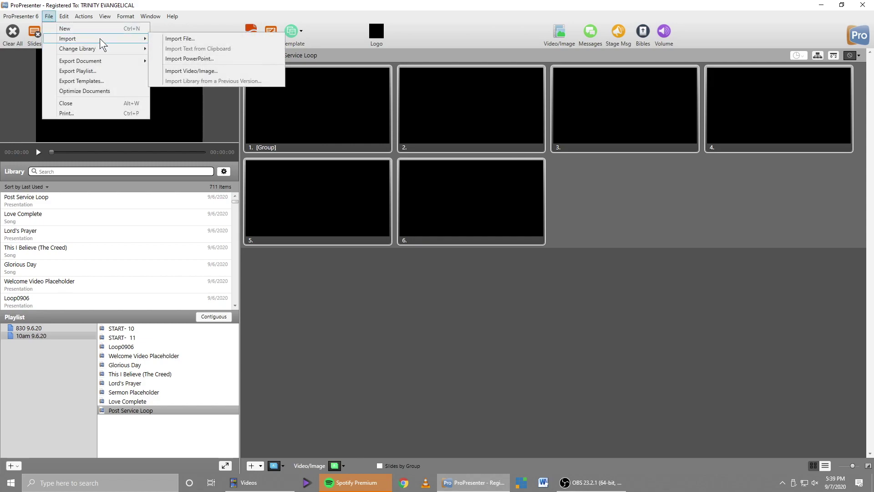
{"action": "left_click", "coordinate": [206, 39]}
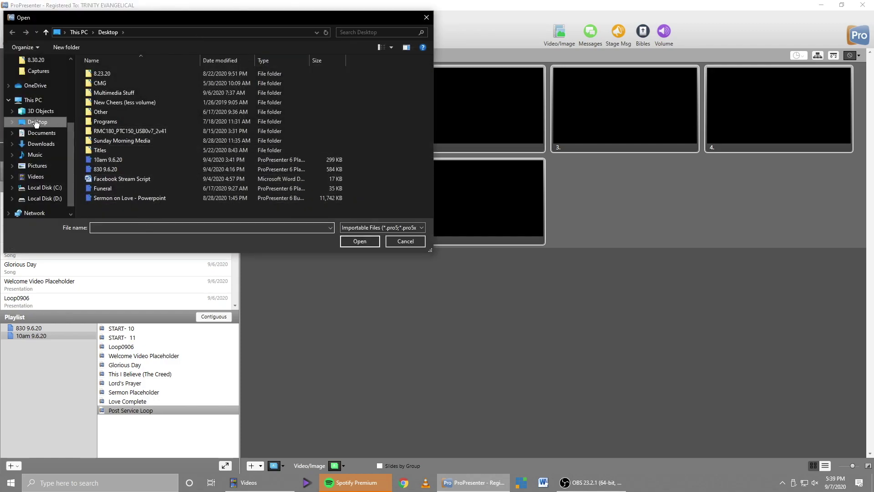
{"action": "left_click", "coordinate": [120, 159]}
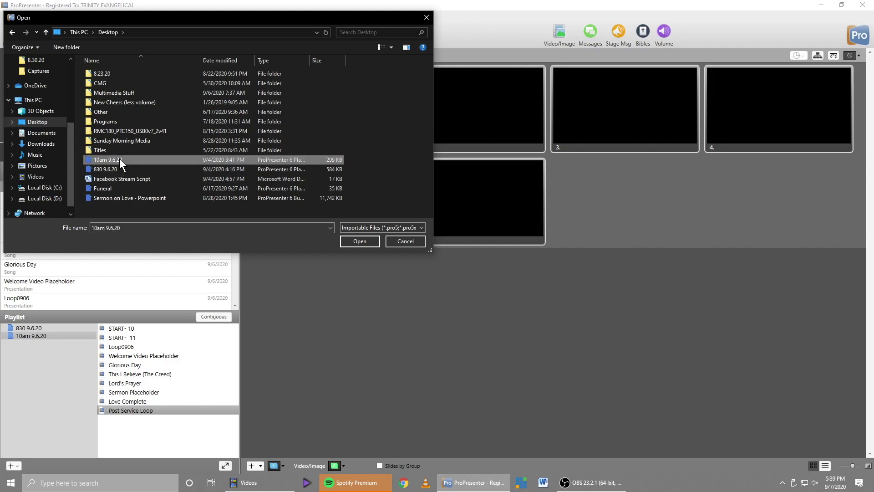
{"action": "left_click", "coordinate": [124, 169]}
{"action": "left_click", "coordinate": [359, 241]}
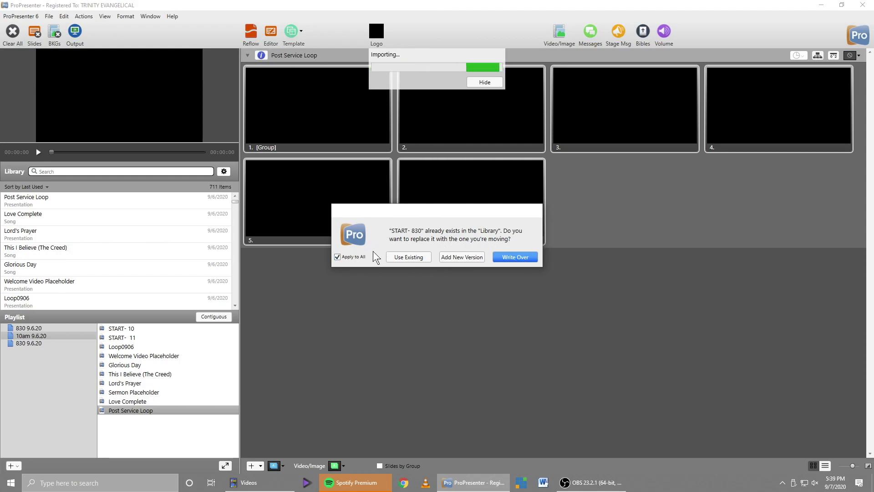
{"action": "left_click", "coordinate": [517, 254]}
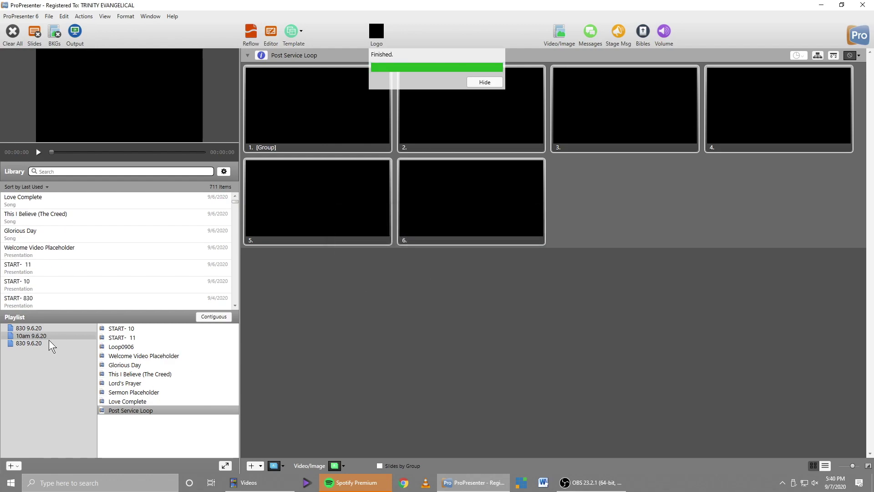
{"action": "left_click", "coordinate": [36, 343]}
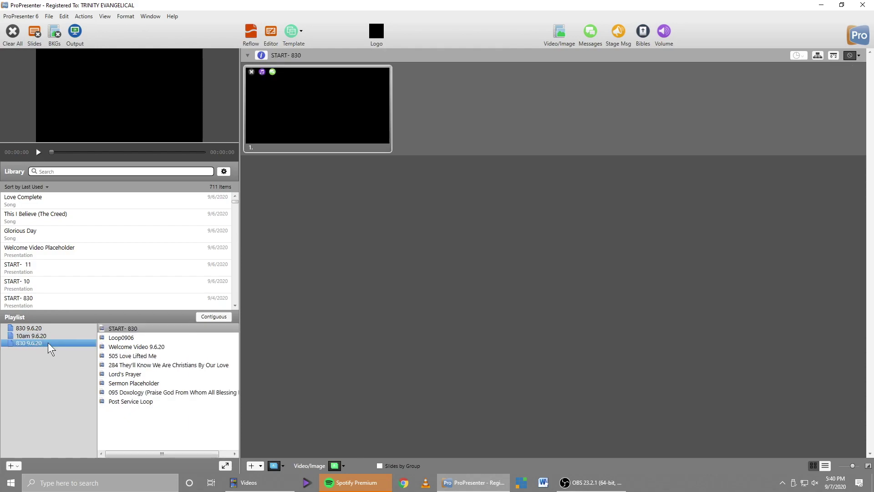
- Import the 10am 9.6.20 playlist file from the Desktop, writing over all matching library items
{"action": "left_click", "coordinate": [48, 16]}
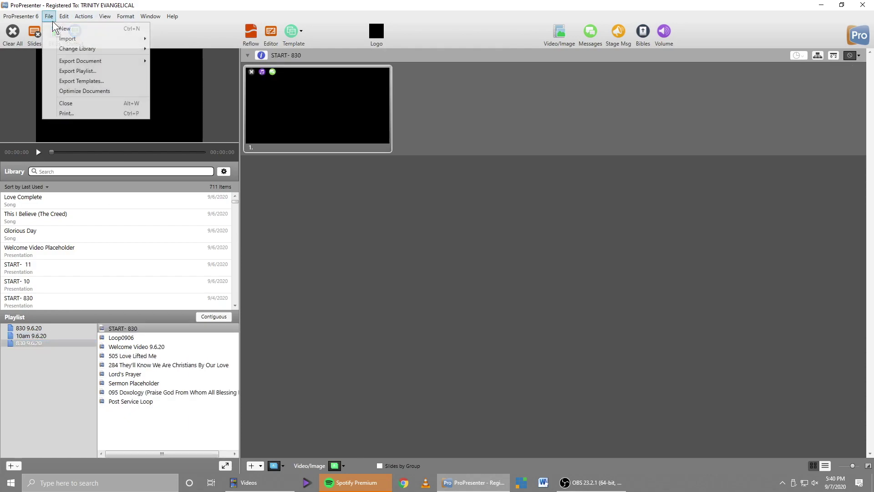
{"action": "mouse_move", "coordinate": [100, 41]}
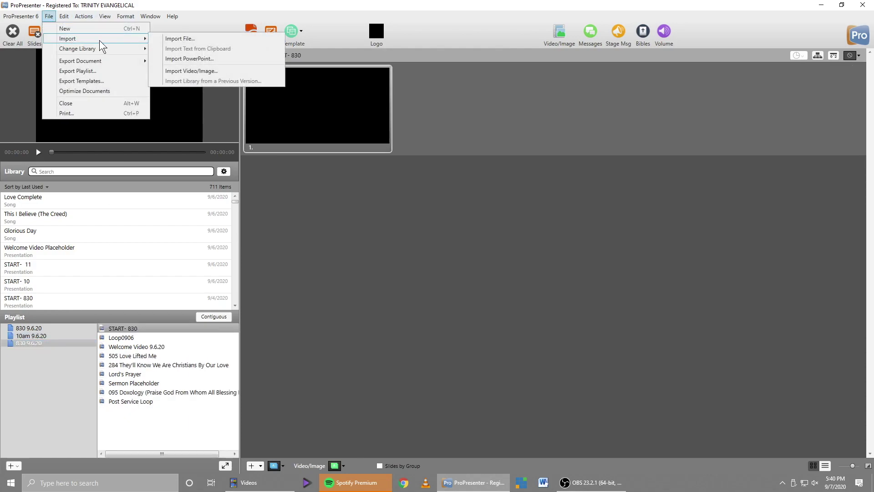
{"action": "left_click", "coordinate": [189, 38]}
{"action": "left_click", "coordinate": [124, 159]}
{"action": "left_click", "coordinate": [359, 241]}
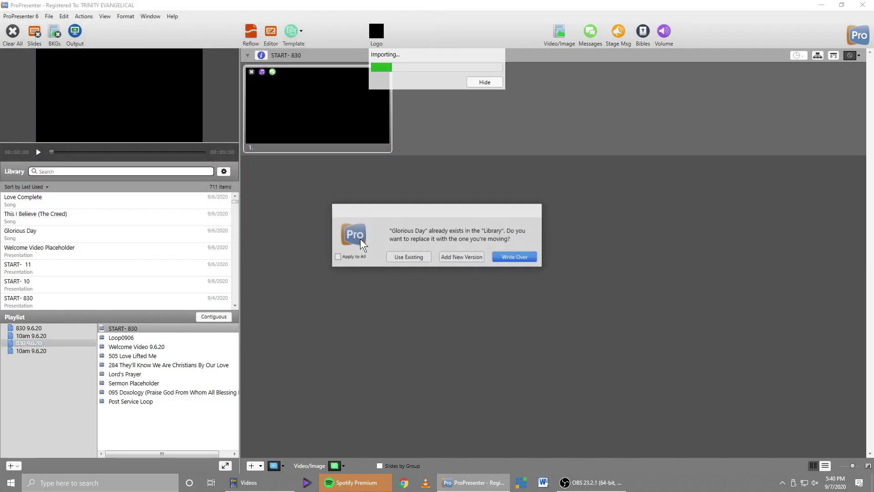
{"action": "left_click", "coordinate": [348, 256]}
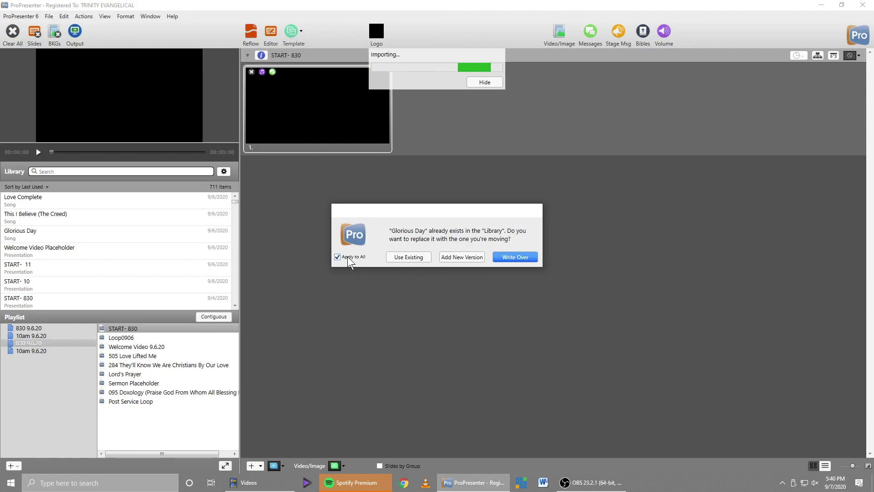
{"action": "left_click", "coordinate": [510, 257]}
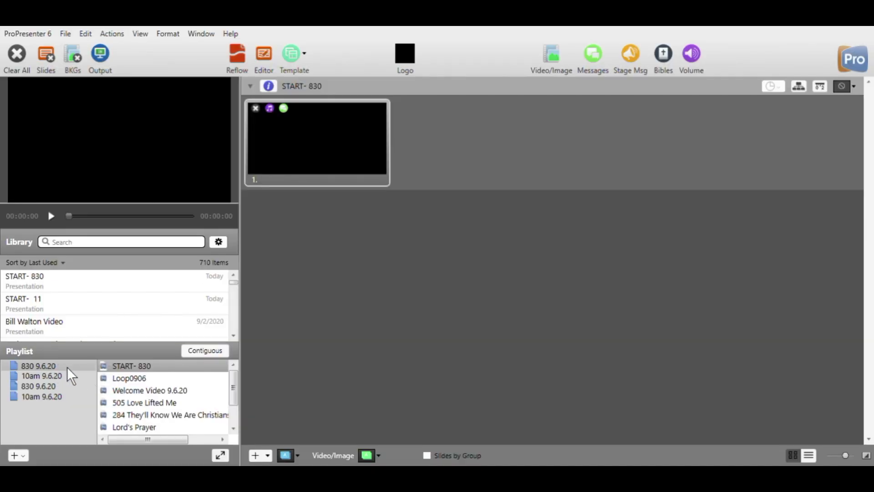
- Delete the older 830 9.6.20 and 10am 9.6.20 playlists, the first two in the playlist list
{"action": "left_click", "coordinate": [50, 365]}
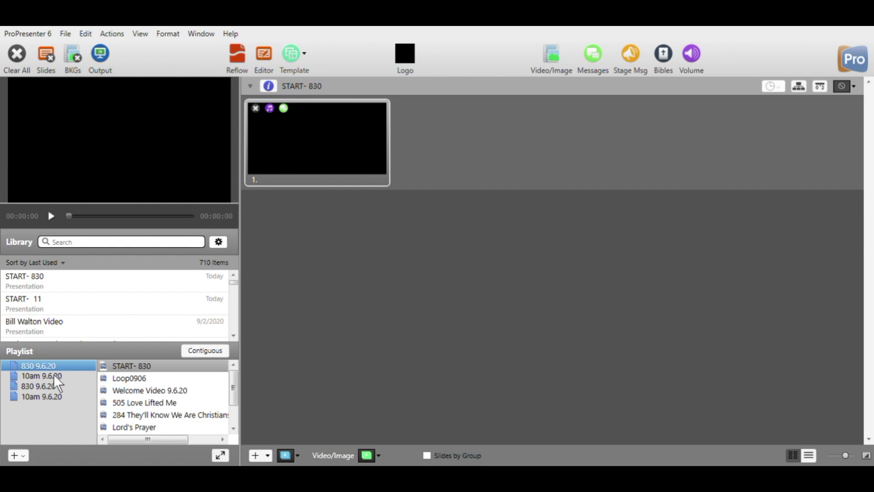
{"action": "left_click", "coordinate": [53, 375], "text": "ctrl"}
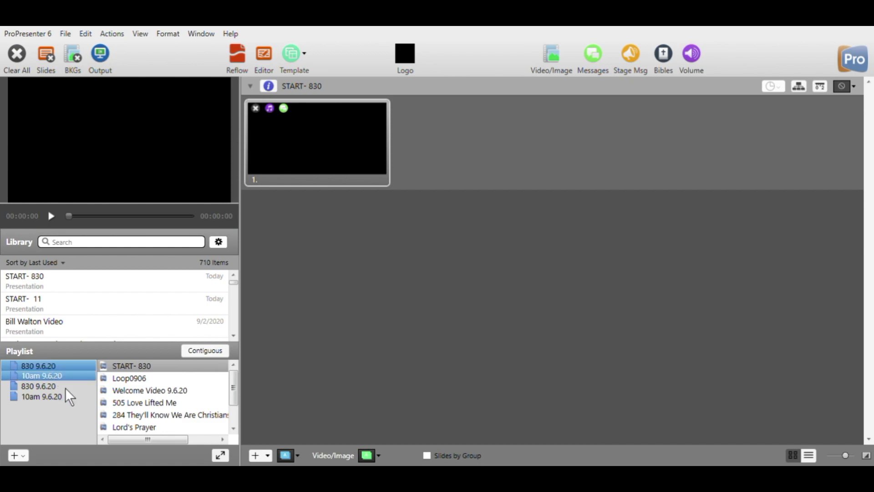
{"action": "key", "text": "Delete"}
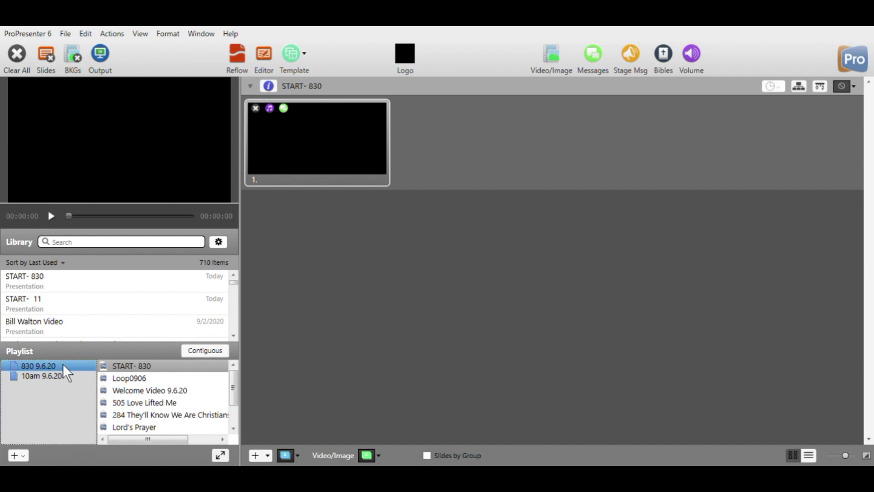
- Add a new blank slide to the START- 830 presentation and delete its original first slide with the cues
{"action": "left_click", "coordinate": [135, 367]}
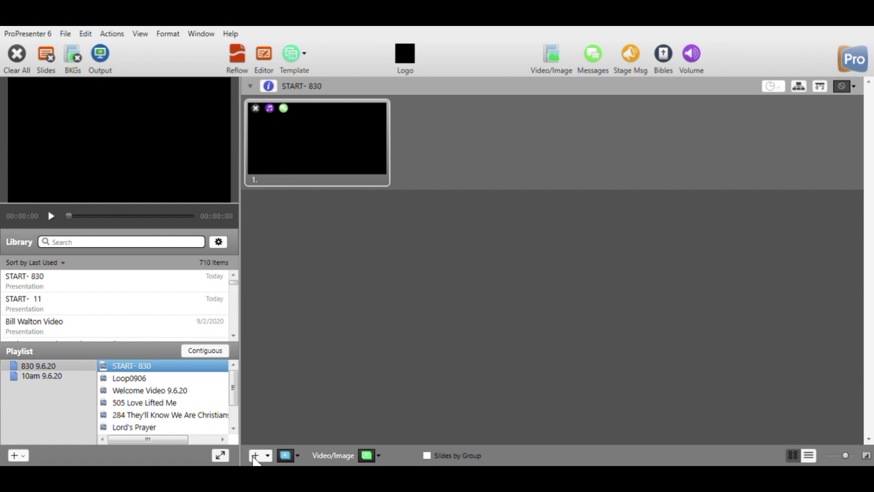
{"action": "left_click", "coordinate": [254, 456]}
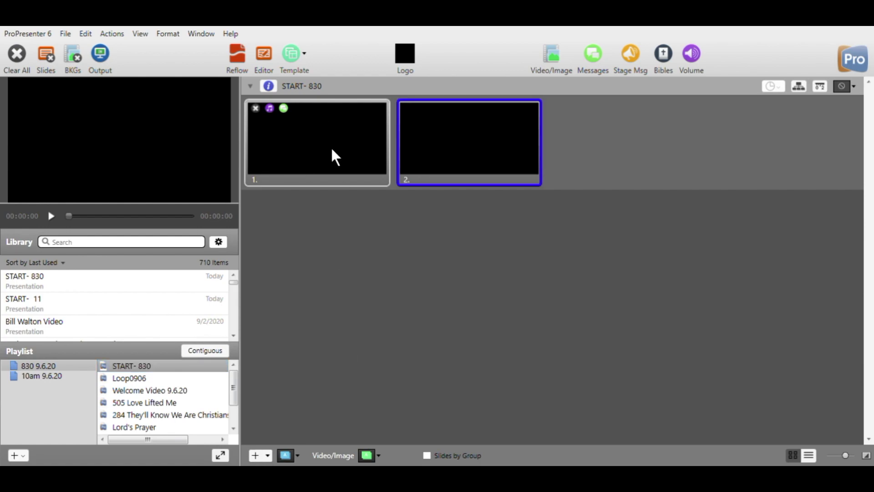
{"action": "left_click", "coordinate": [292, 130]}
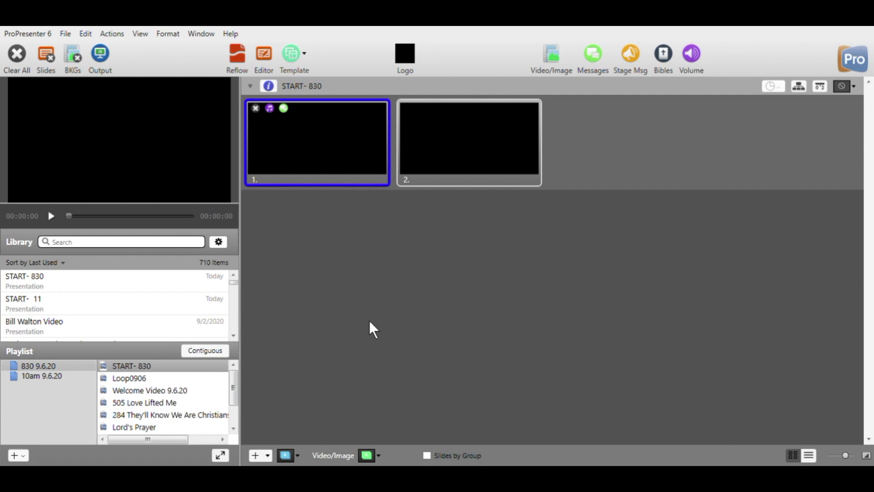
{"action": "key", "text": "Delete"}
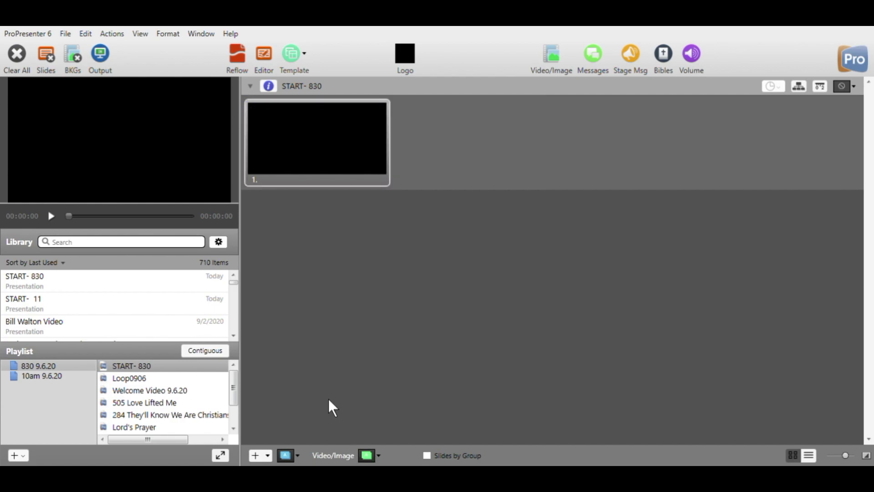
- Add blank slides after the last slide of the Loop0906 presentation in the 830 9.6.20 playlist
{"action": "left_click", "coordinate": [149, 378]}
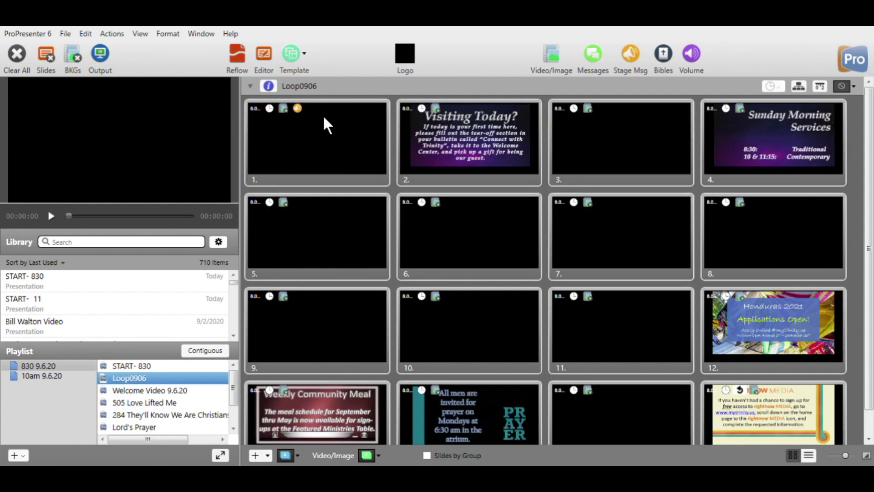
{"action": "scroll", "coordinate": [515, 268], "scroll_direction": "down", "scroll_amount": 1}
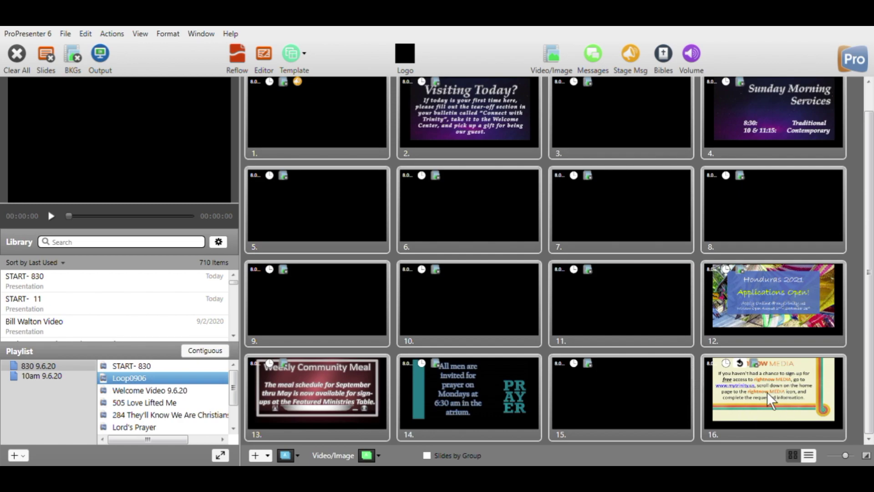
{"action": "left_click", "coordinate": [256, 455]}
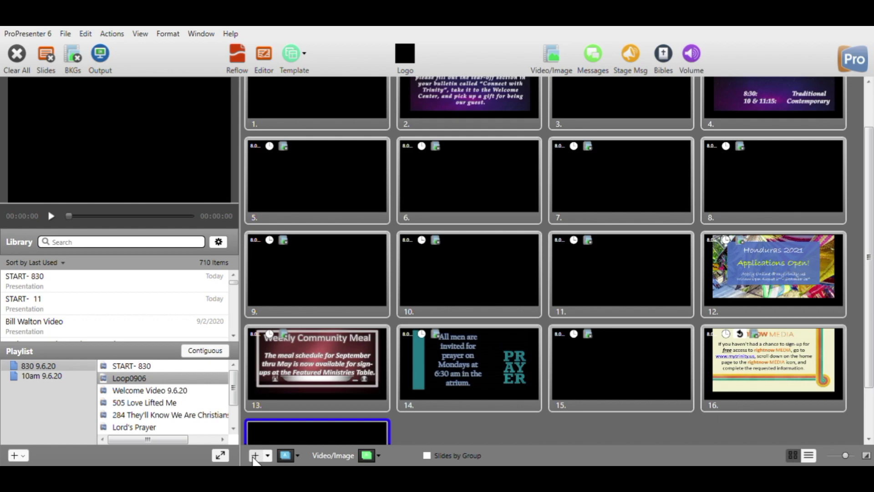
{"action": "left_click", "coordinate": [255, 455]}
{"action": "scroll", "coordinate": [432, 228], "scroll_direction": "up", "scroll_amount": 2}
{"action": "scroll", "coordinate": [421, 198], "scroll_direction": "down", "scroll_amount": 2}
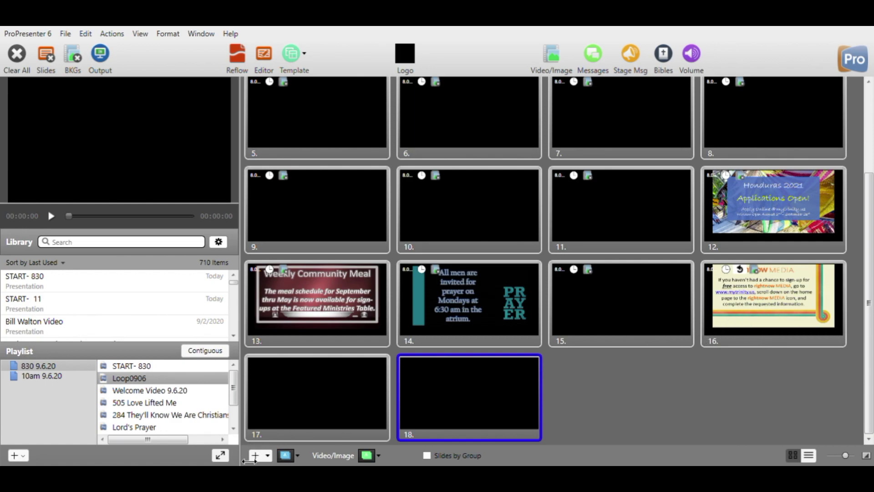
{"action": "left_click", "coordinate": [255, 455]}
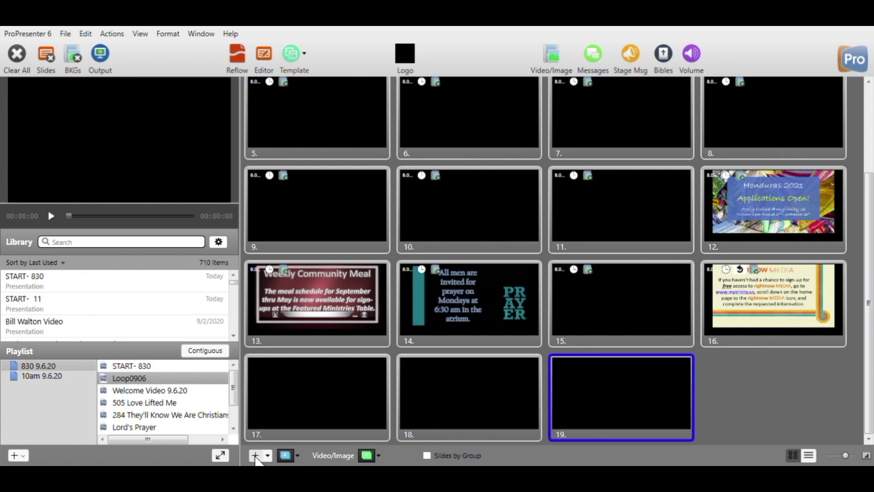
{"action": "left_click", "coordinate": [255, 455]}
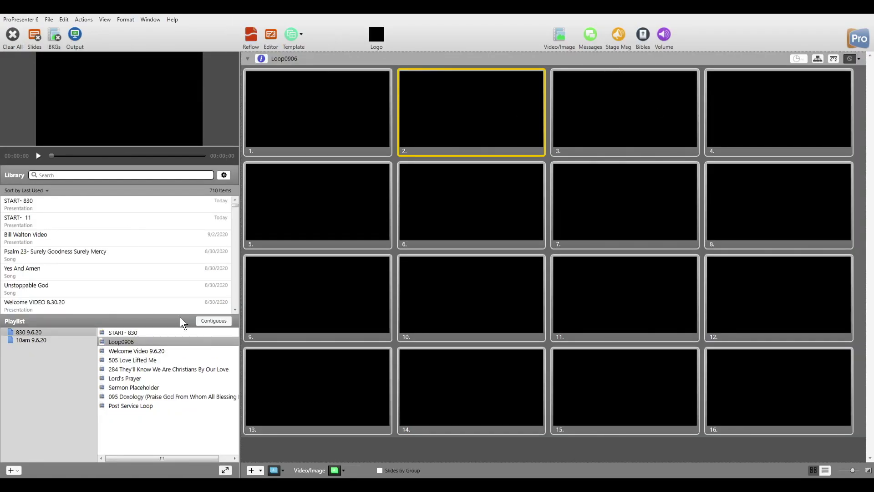
- Check the Welcome Video 9.6.20 slide and apply Template 1 of the DSK Sermon group to all slides of 505 Love Lifted Me
{"action": "left_click", "coordinate": [141, 350]}
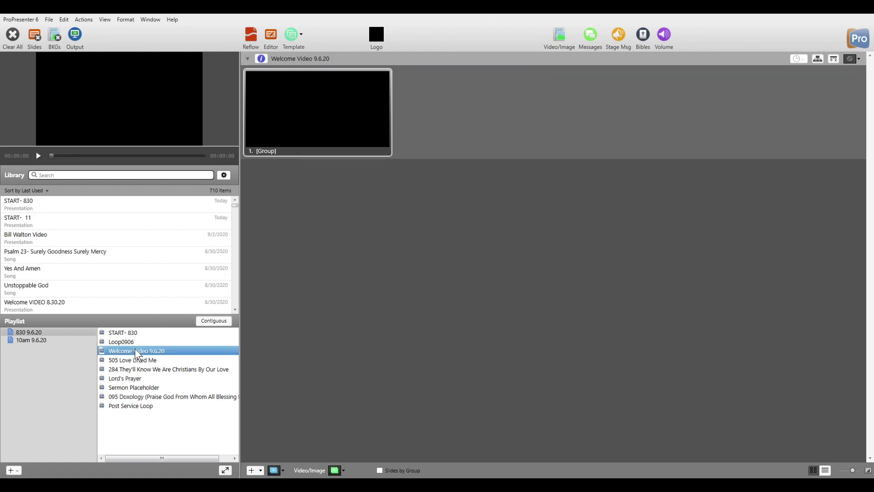
{"action": "left_click", "coordinate": [308, 120]}
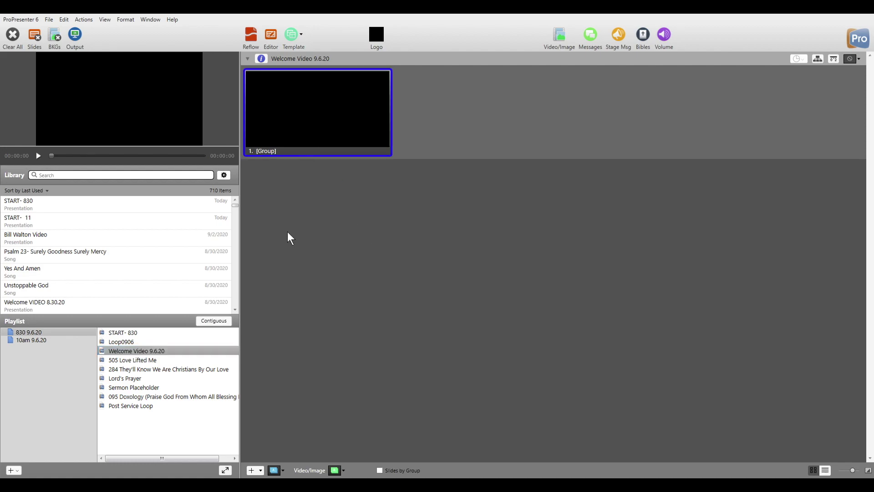
{"action": "left_click", "coordinate": [136, 360]}
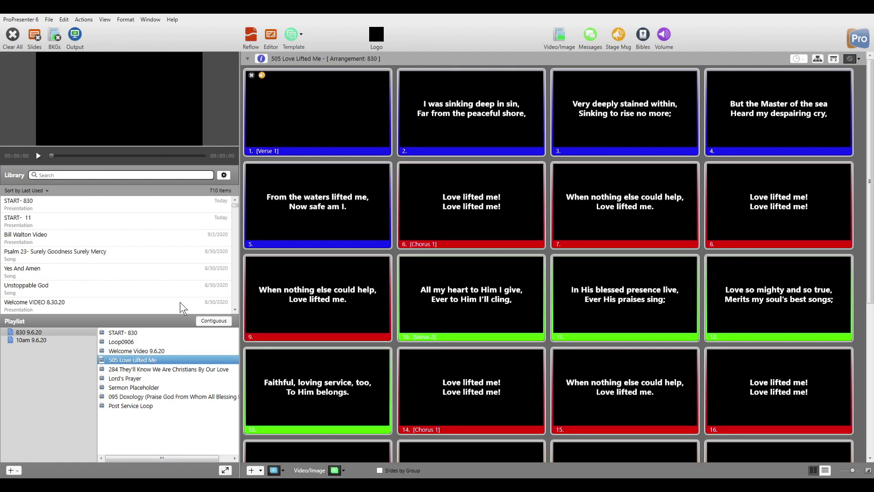
{"action": "left_click", "coordinate": [321, 119]}
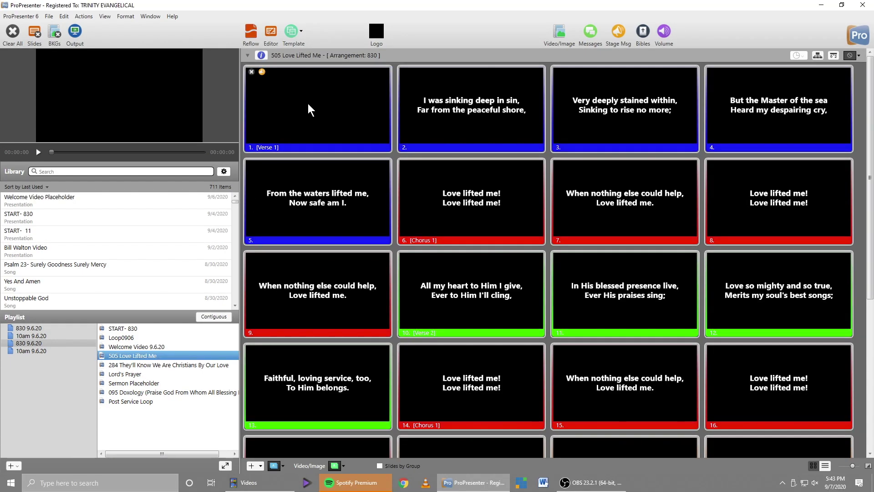
{"action": "left_click", "coordinate": [308, 110]}
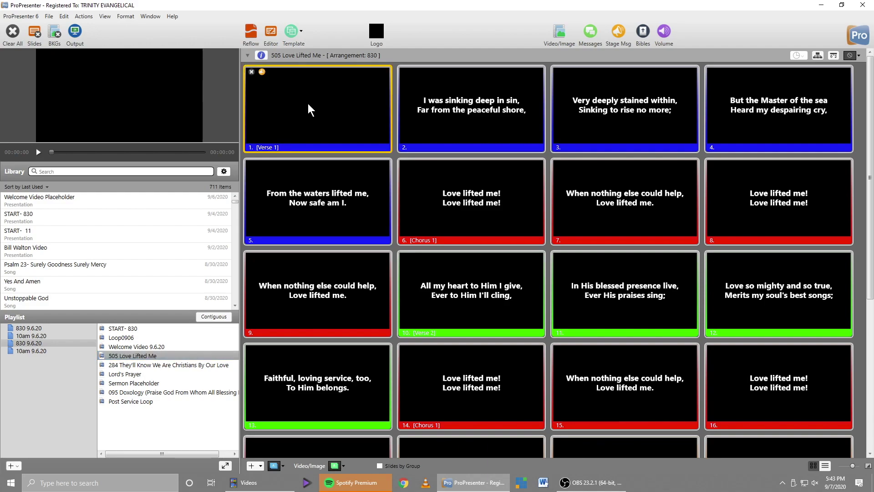
{"action": "key", "text": "ctrl+a"}
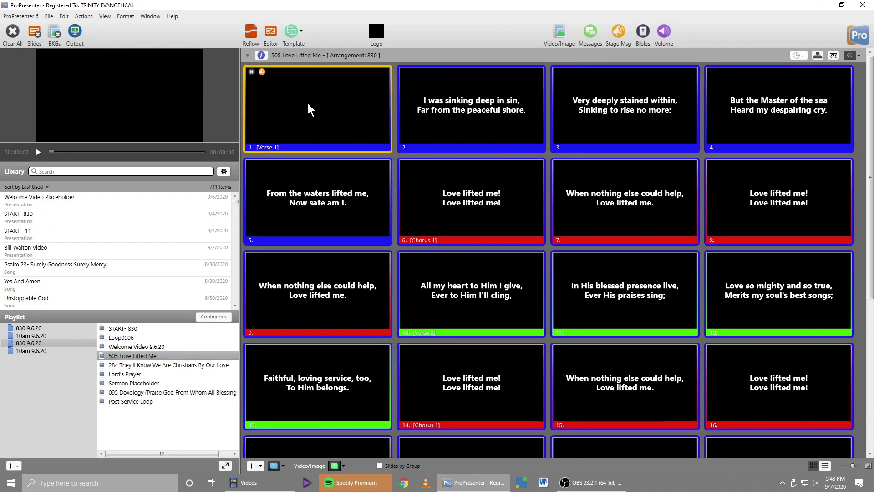
{"action": "left_click", "coordinate": [298, 32]}
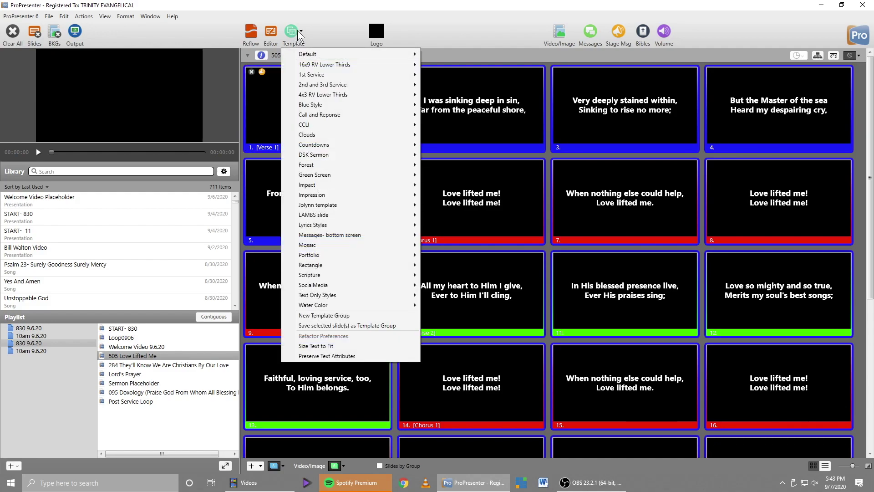
{"action": "mouse_move", "coordinate": [386, 153]}
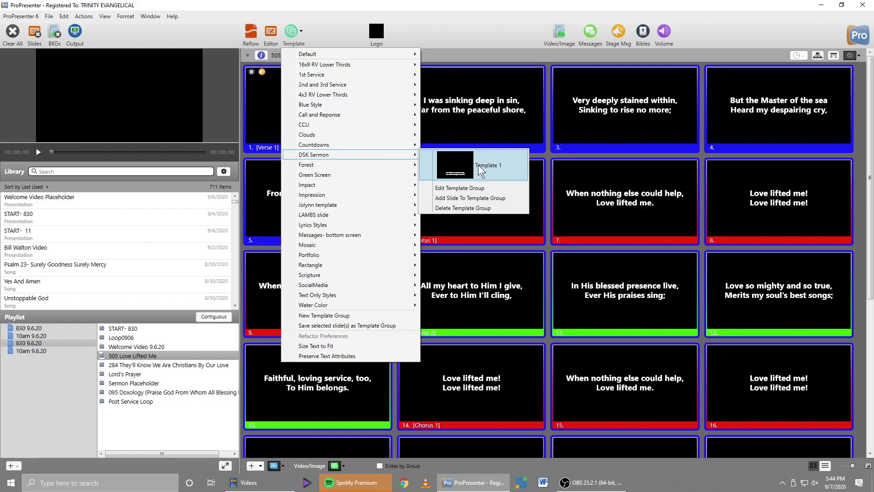
{"action": "left_click", "coordinate": [511, 165]}
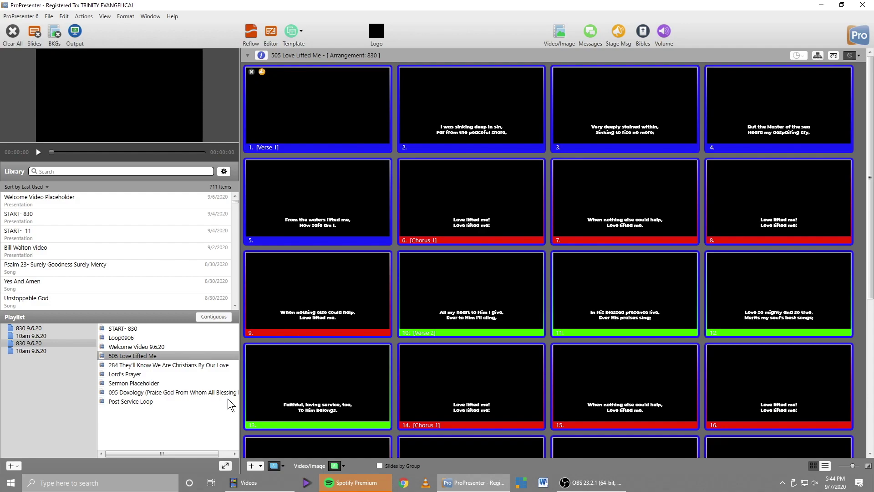
- Apply Template 1 of the DSK Sermon group to all slides of 284 They'll Know We Are Christians By Our Love
{"action": "left_click", "coordinate": [219, 367]}
{"action": "left_click", "coordinate": [296, 124]}
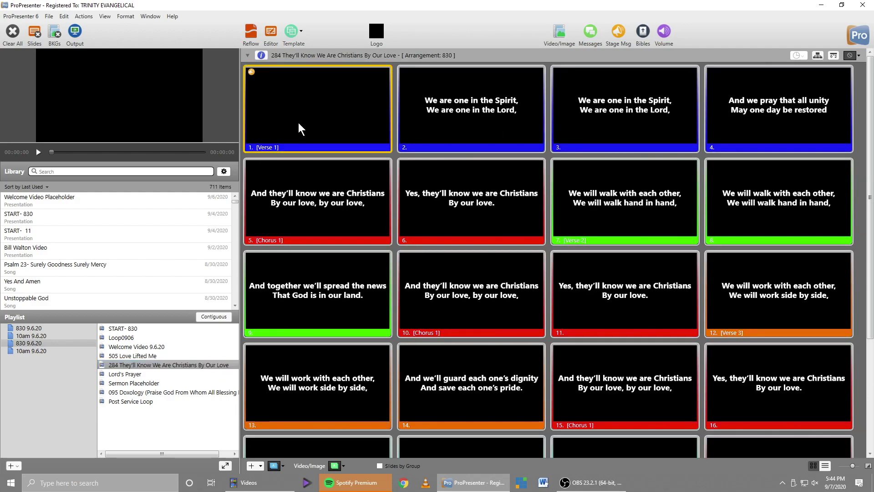
{"action": "left_click", "coordinate": [289, 32]}
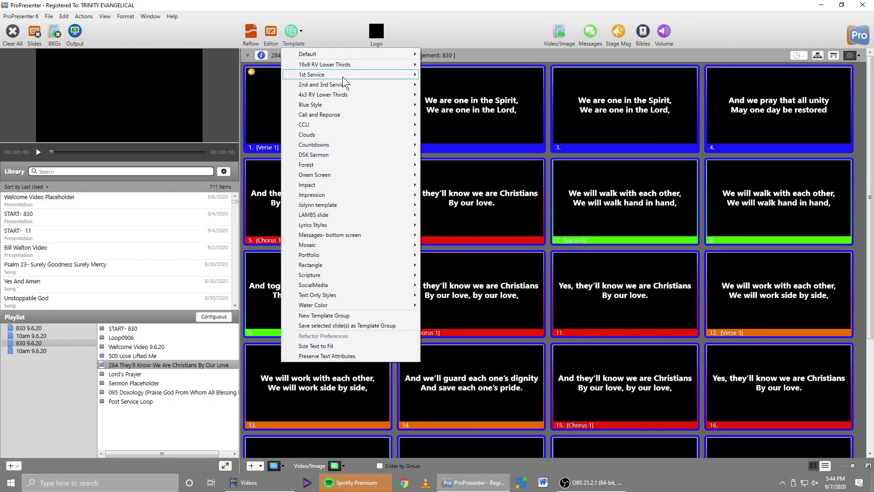
{"action": "mouse_move", "coordinate": [344, 155]}
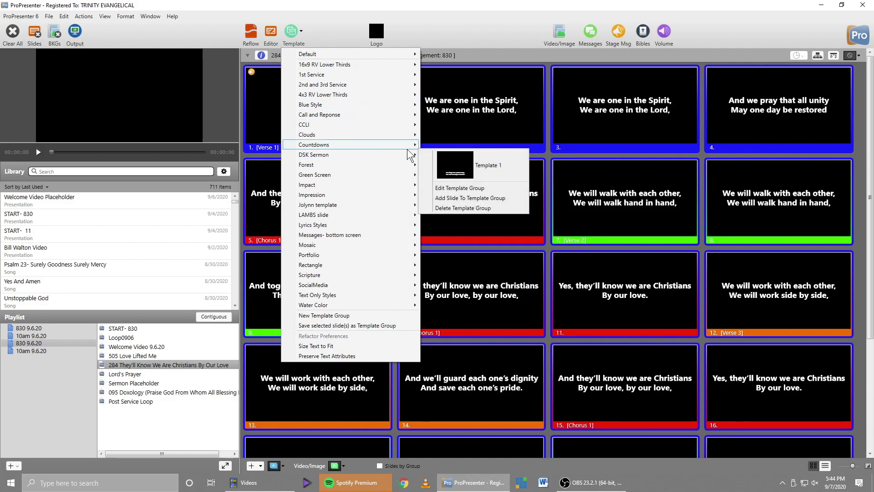
{"action": "left_click", "coordinate": [482, 166]}
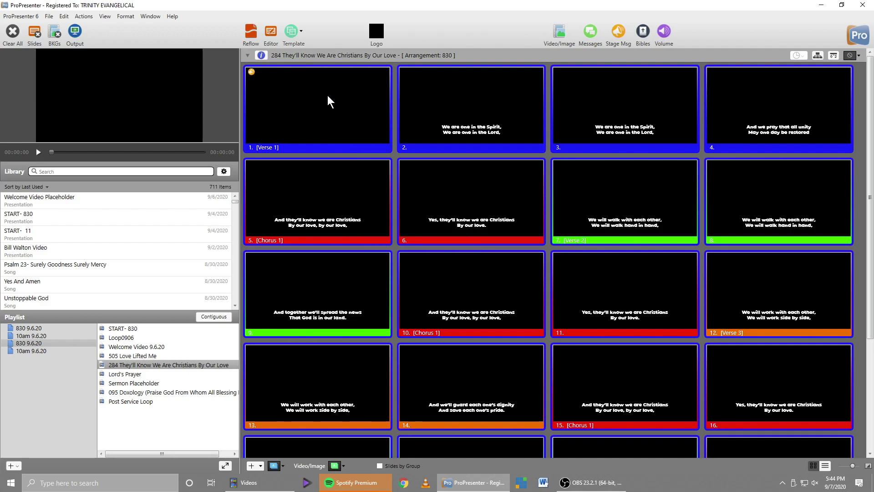
{"action": "right_click", "coordinate": [321, 116]}
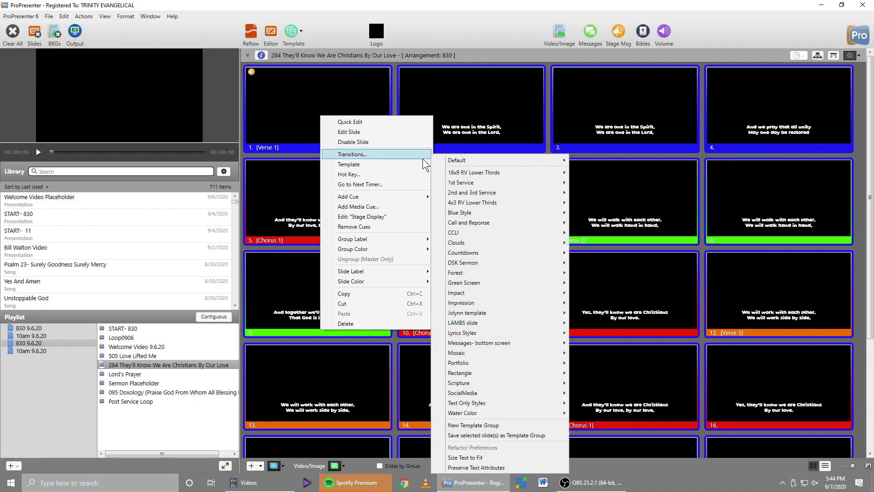
{"action": "mouse_move", "coordinate": [489, 261]}
{"action": "left_click", "coordinate": [617, 273]}
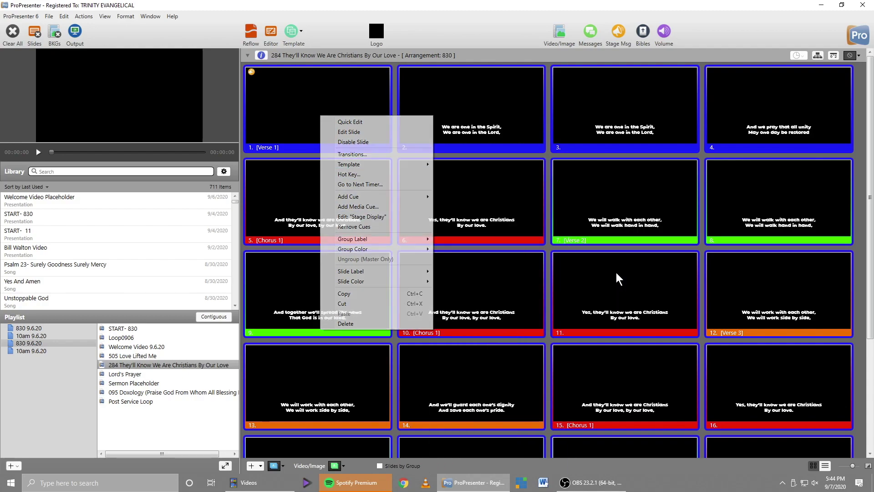
- Apply Template 1 of the DSK Sermon group to all slides of the Lord's Prayer presentation
{"action": "left_click", "coordinate": [148, 373]}
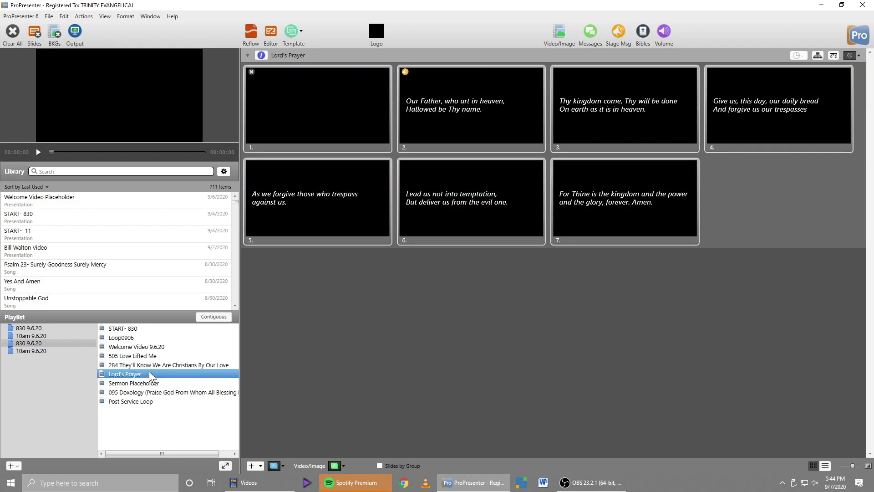
{"action": "left_click", "coordinate": [324, 114]}
{"action": "key", "text": "ctrl+a"}
{"action": "right_click", "coordinate": [322, 114]}
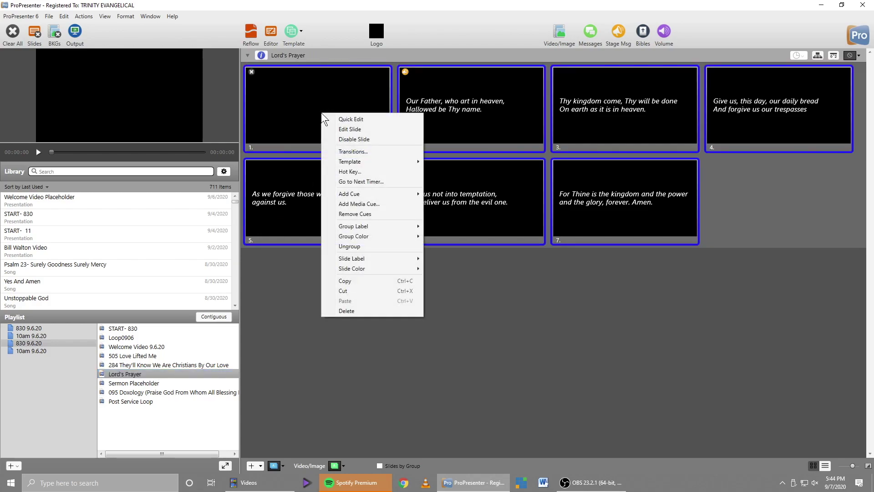
{"action": "mouse_move", "coordinate": [390, 163]}
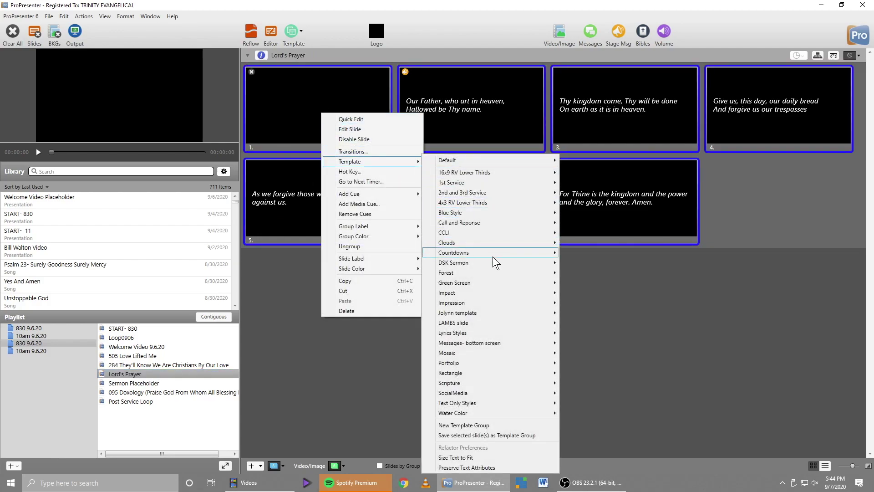
{"action": "mouse_move", "coordinate": [492, 263]}
{"action": "left_click", "coordinate": [637, 270]}
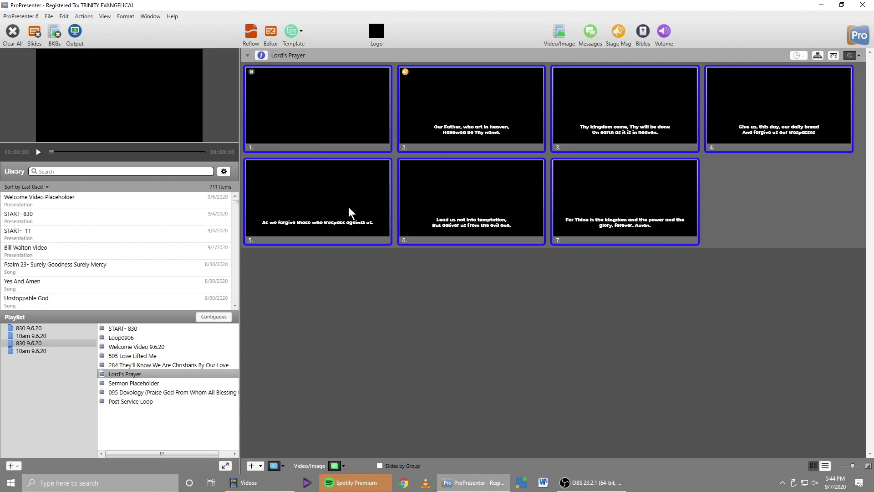
- Search the library for "sermon placeholder" and add the Sermon Placeholder item to the playlist beside the imported Sermon Placeholder
{"action": "left_click", "coordinate": [140, 383]}
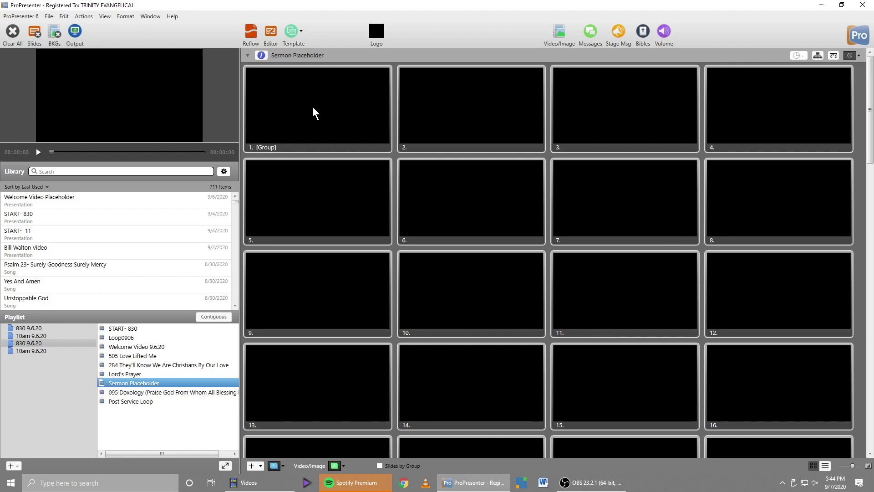
{"action": "left_click", "coordinate": [95, 170]}
{"action": "type", "text": "se"}
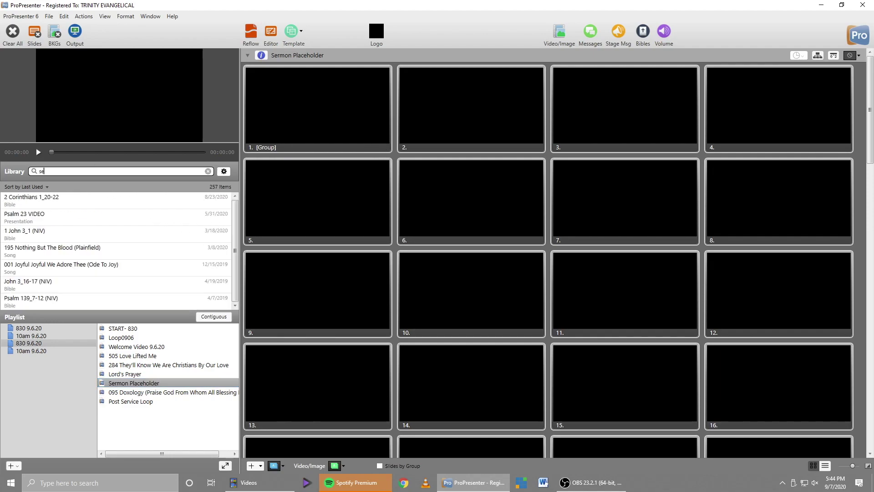
{"action": "type", "text": "rmon placeholder"}
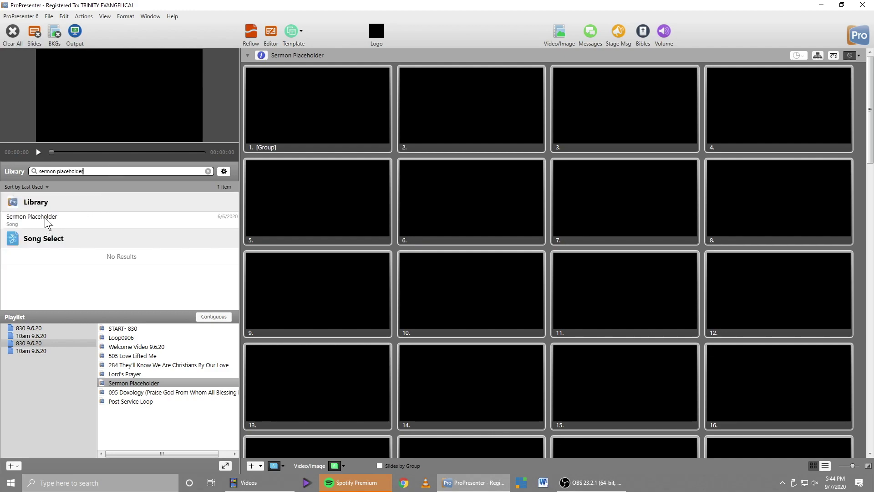
{"action": "left_click", "coordinate": [46, 220]}
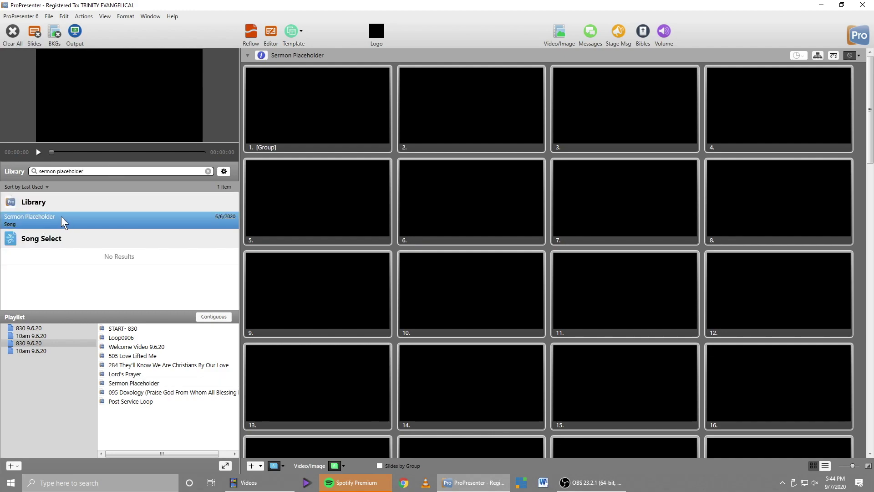
{"action": "left_click_drag", "start_coordinate": [54, 217], "coordinate": [181, 384]}
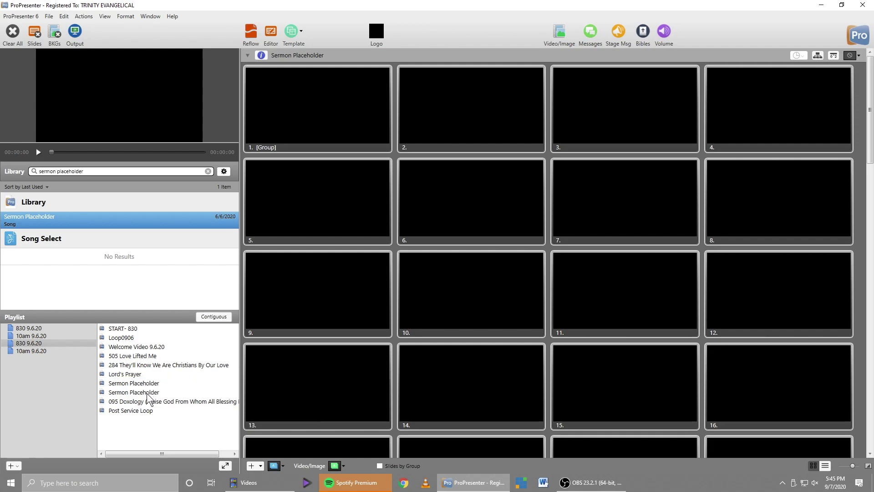
- Delete the upper of the two Sermon Placeholder entries from the playlist and display the remaining one
{"action": "left_click", "coordinate": [145, 385]}
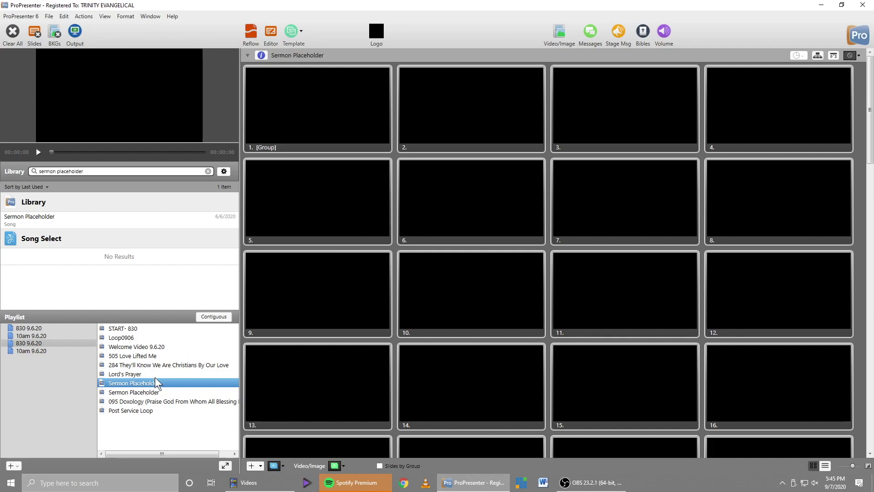
{"action": "key", "text": "Delete"}
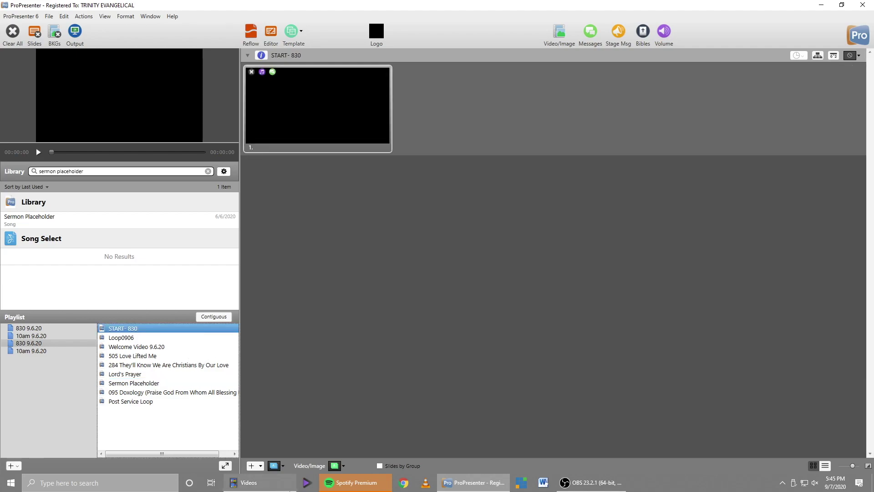
{"action": "left_click", "coordinate": [128, 384]}
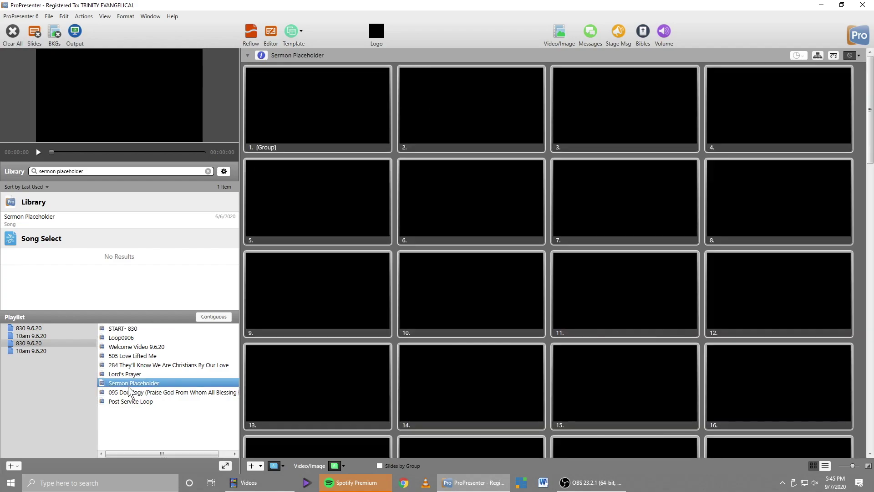
- Display 095 Doxology (Praise God From Whom All Blessing Flow) and show both of its slides to check their layout
{"action": "left_click", "coordinate": [130, 392]}
{"action": "left_click", "coordinate": [304, 100]}
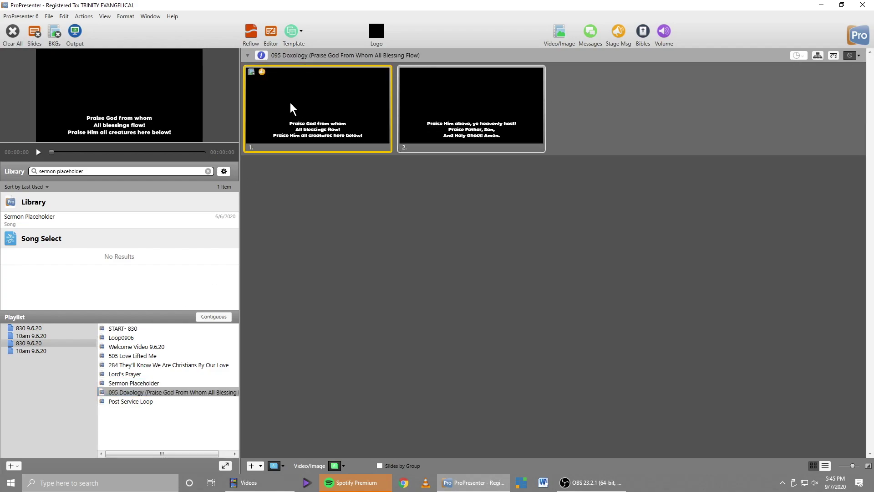
{"action": "left_click", "coordinate": [445, 108]}
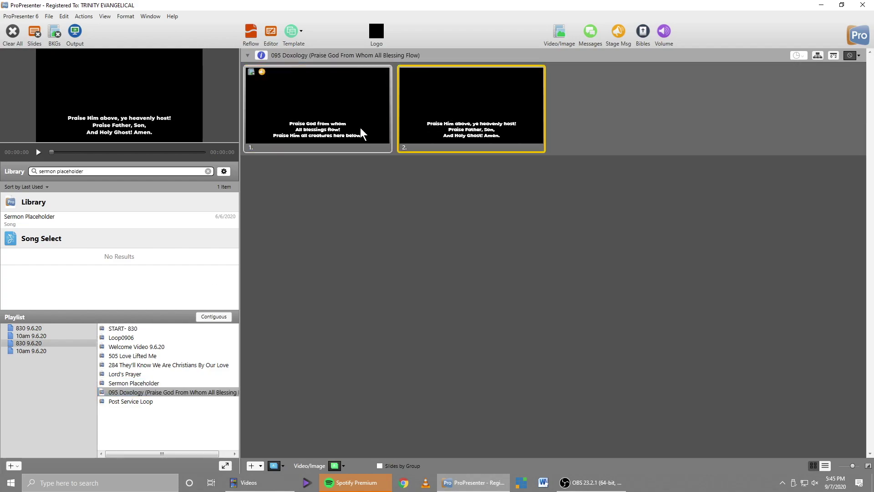
- Apply Template 1 of the DSK Sermon group to all slides of 095 Doxology (Praise God From Whom All Blessing Flow)
{"action": "left_click", "coordinate": [317, 114]}
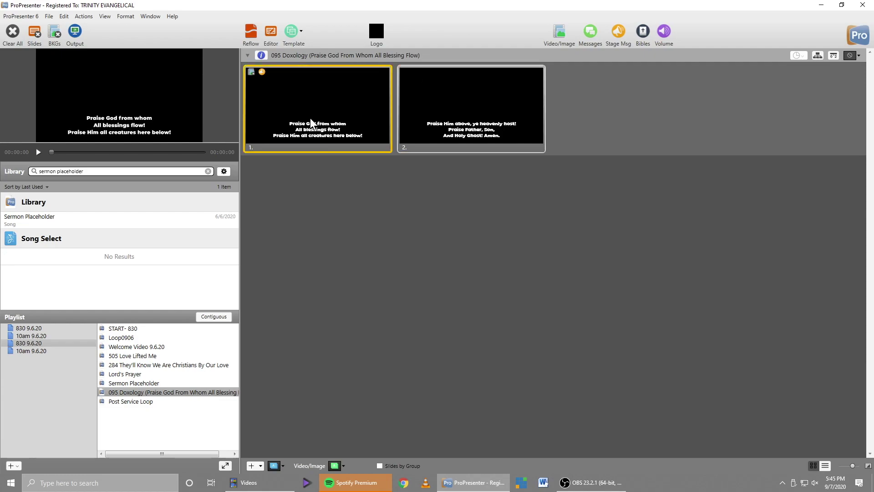
{"action": "key", "text": "ctrl+a"}
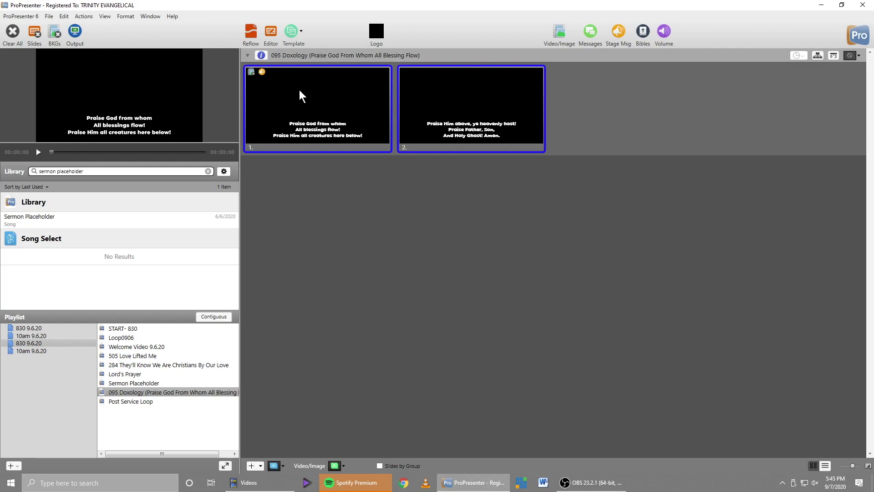
{"action": "left_click", "coordinate": [297, 32]}
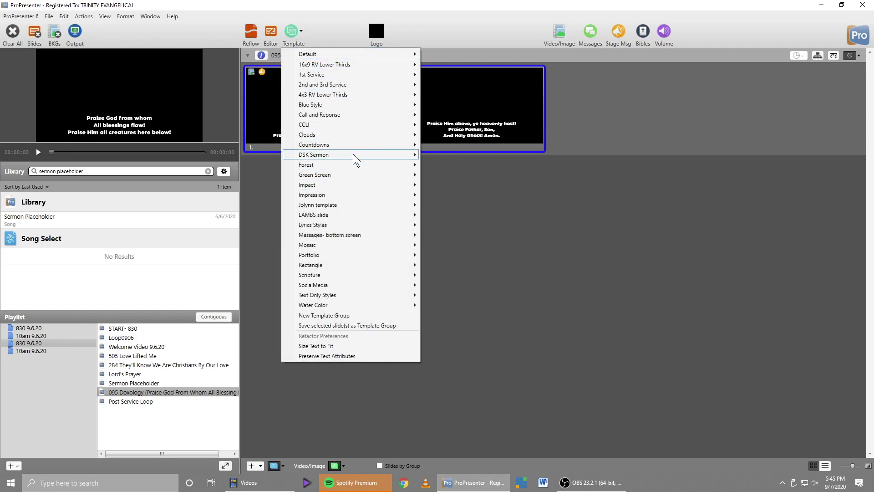
{"action": "mouse_move", "coordinate": [353, 154]}
{"action": "left_click", "coordinate": [465, 161]}
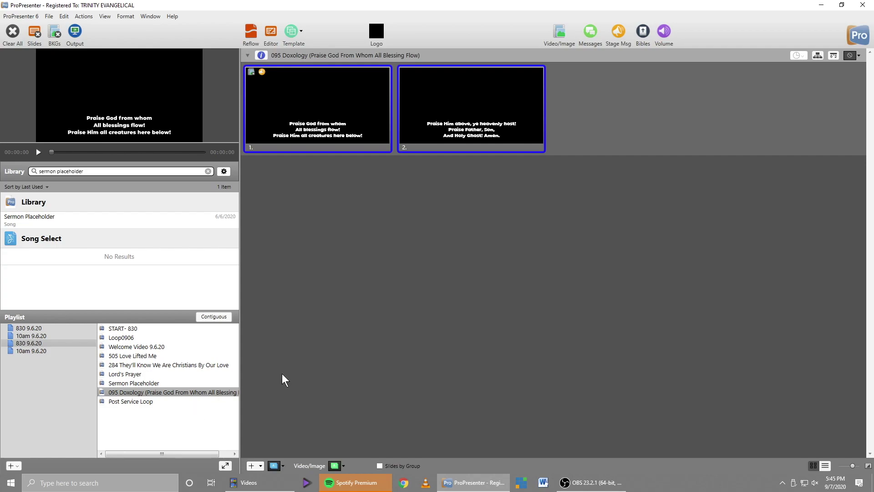
- Add six blank slides after the See You Next Week slide in the Post Service Loop presentation
{"action": "left_click", "coordinate": [128, 402]}
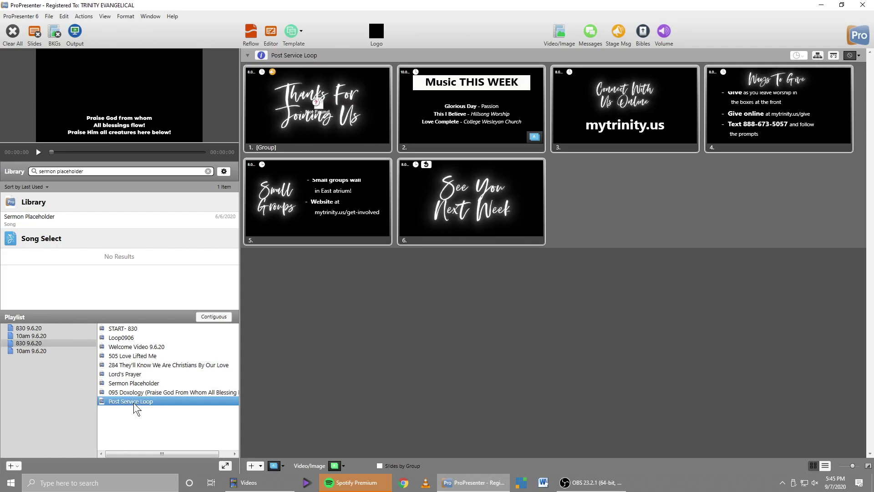
{"action": "left_click", "coordinate": [487, 211]}
{"action": "left_click", "coordinate": [250, 466]}
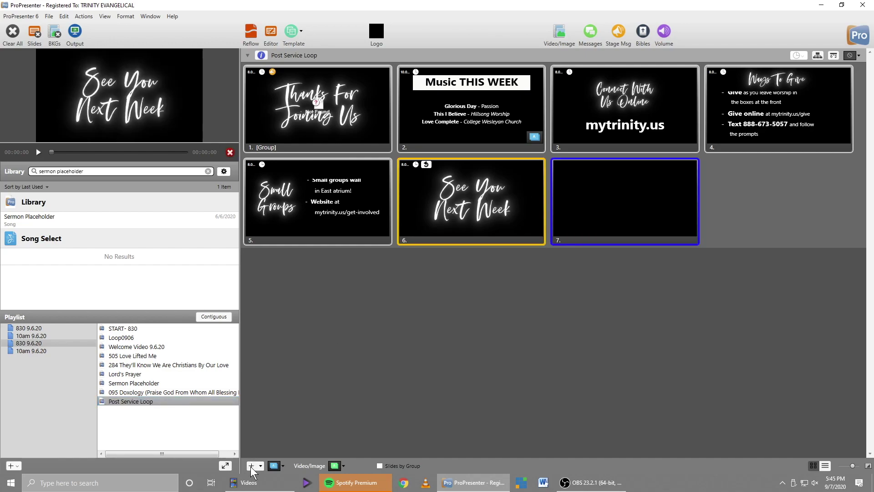
{"action": "left_click", "coordinate": [251, 466]}
{"action": "left_click", "coordinate": [251, 466]}
{"action": "left_click", "coordinate": [251, 466]}
{"action": "left_click", "coordinate": [251, 466]}
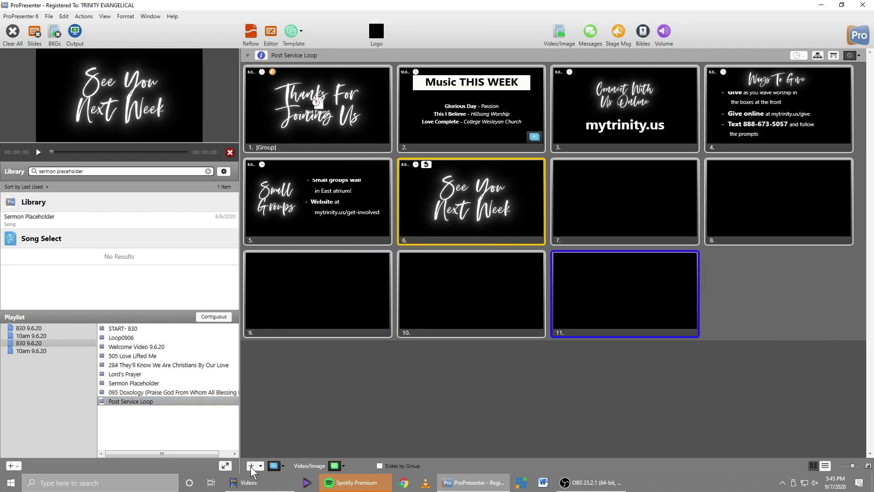
{"action": "left_click", "coordinate": [250, 466]}
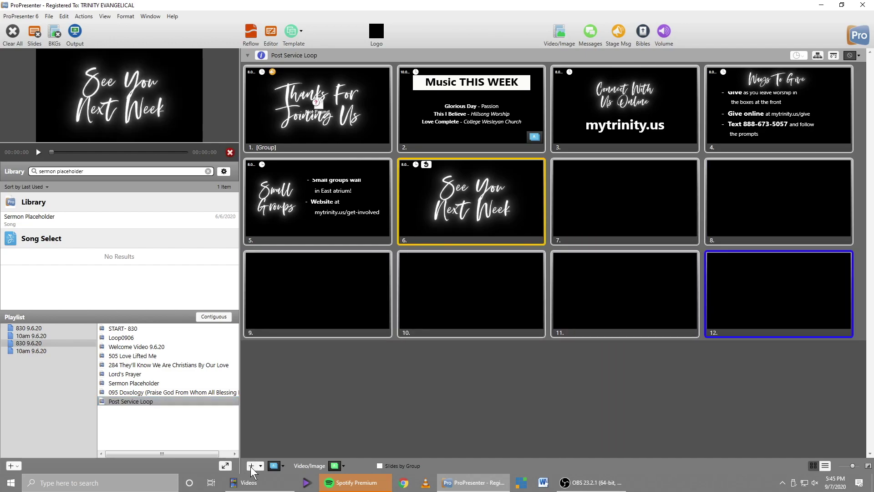
- Delete the six original content slides of Post Service Loop, from Thanks For Joining Us through See You Next Week
{"action": "left_click", "coordinate": [314, 109]}
{"action": "left_click", "coordinate": [425, 201], "text": "shift"}
{"action": "right_click", "coordinate": [425, 200]}
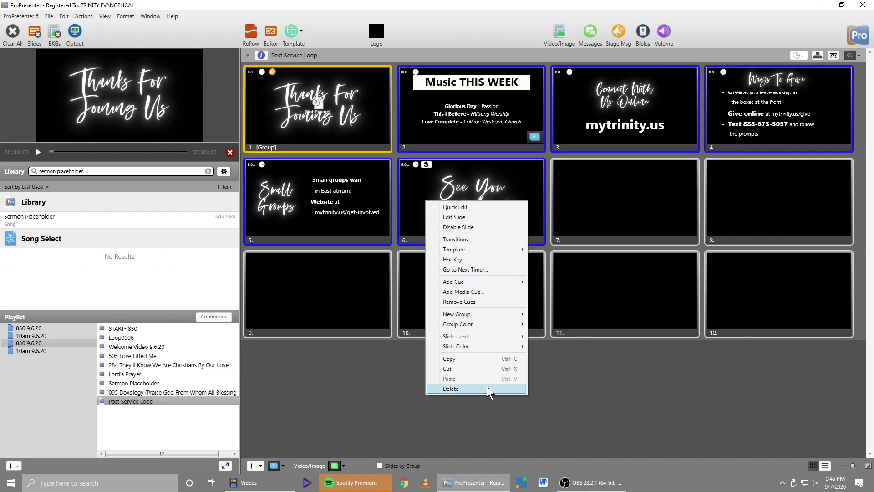
{"action": "left_click", "coordinate": [486, 388]}
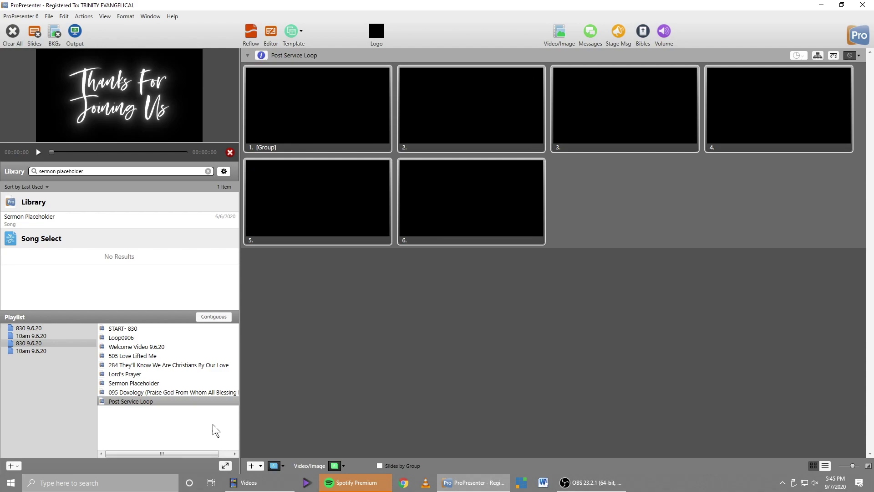
- Open the lower 10am 9.6.20 playlist and replace the countdown slide of START- 10 with a new blank slide
{"action": "left_click", "coordinate": [18, 350]}
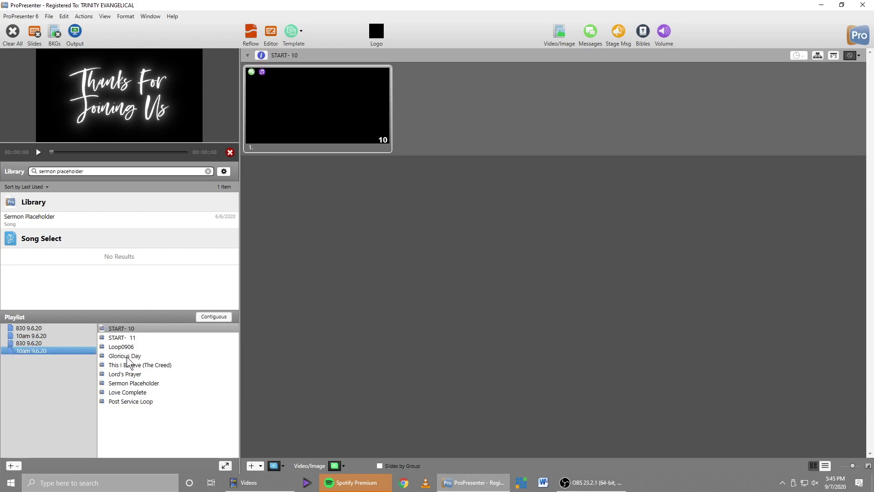
{"action": "left_click", "coordinate": [127, 357]}
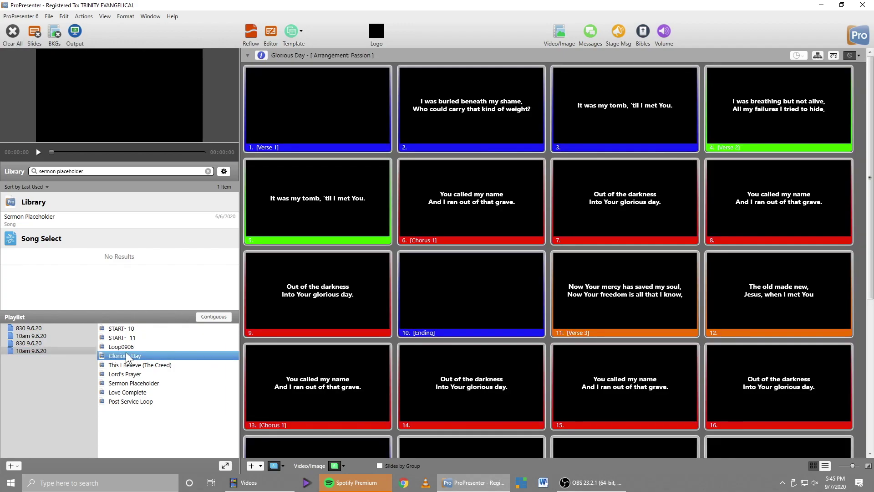
{"action": "left_click", "coordinate": [128, 329]}
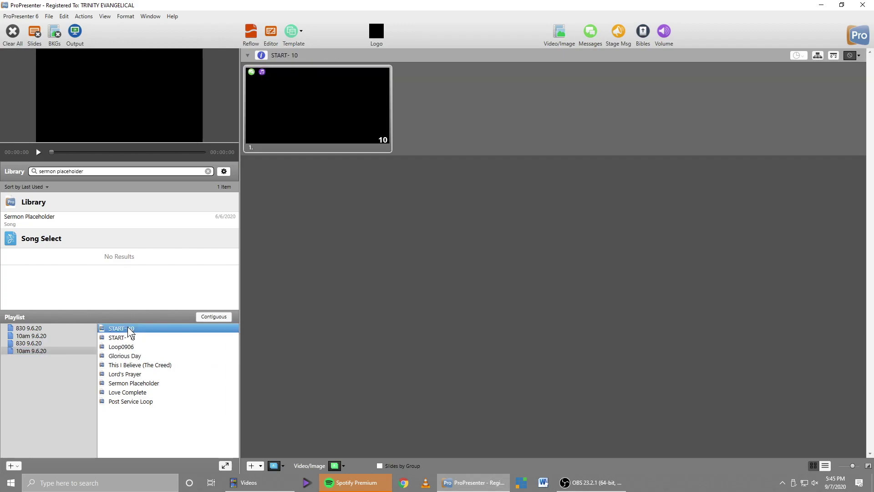
{"action": "left_click", "coordinate": [286, 144]}
{"action": "left_click", "coordinate": [251, 465]}
{"action": "right_click", "coordinate": [422, 136]}
{"action": "right_click", "coordinate": [367, 133]}
{"action": "left_click", "coordinate": [414, 345]}
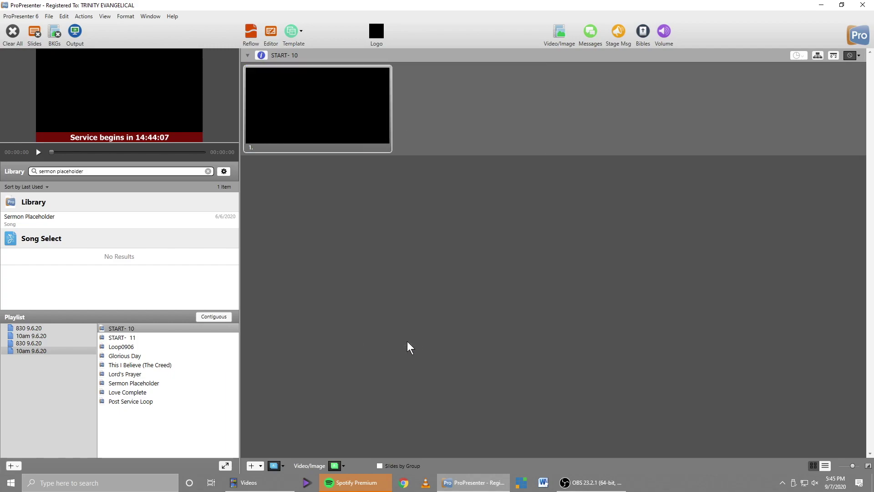
- Replace the slide of START- 11 with a blank one and display Loop0906
{"action": "left_click", "coordinate": [179, 338]}
{"action": "right_click", "coordinate": [287, 126]}
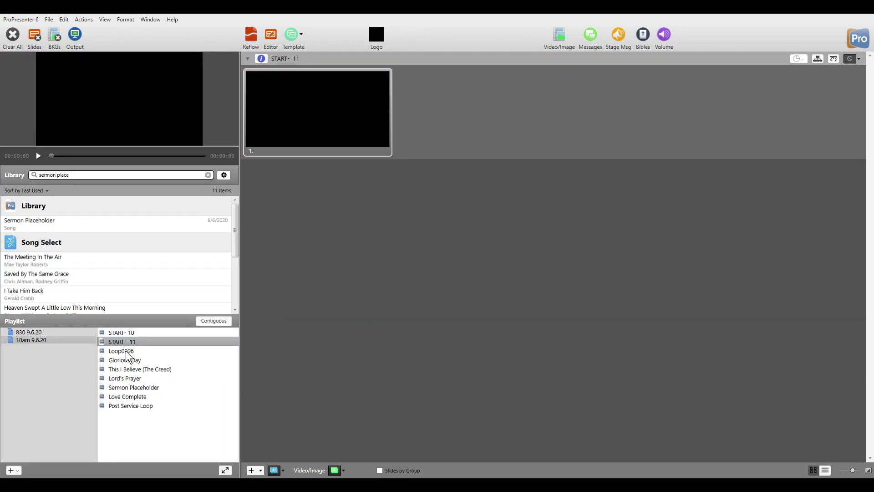
{"action": "left_click", "coordinate": [125, 350]}
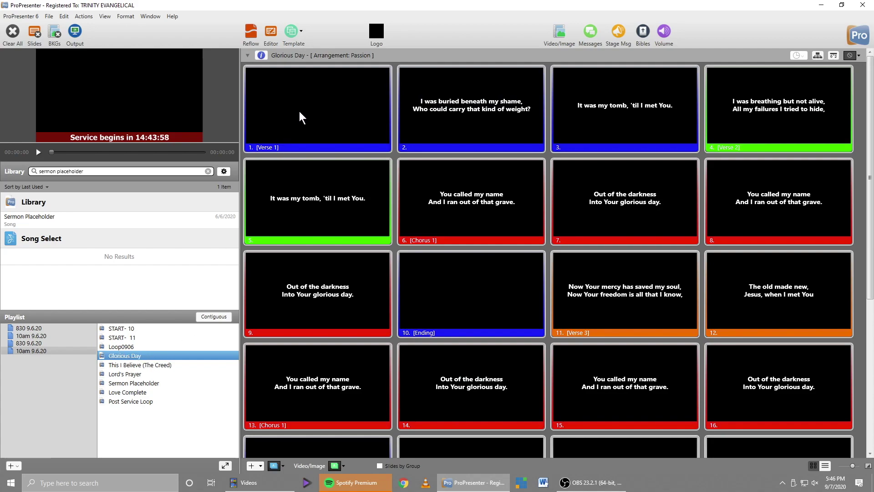
- Apply Template 1 of the DSK Sermon group to all slides of Glorious Day
{"action": "left_click", "coordinate": [297, 118]}
{"action": "key", "text": "ctrl+a"}
{"action": "right_click", "coordinate": [297, 105]}
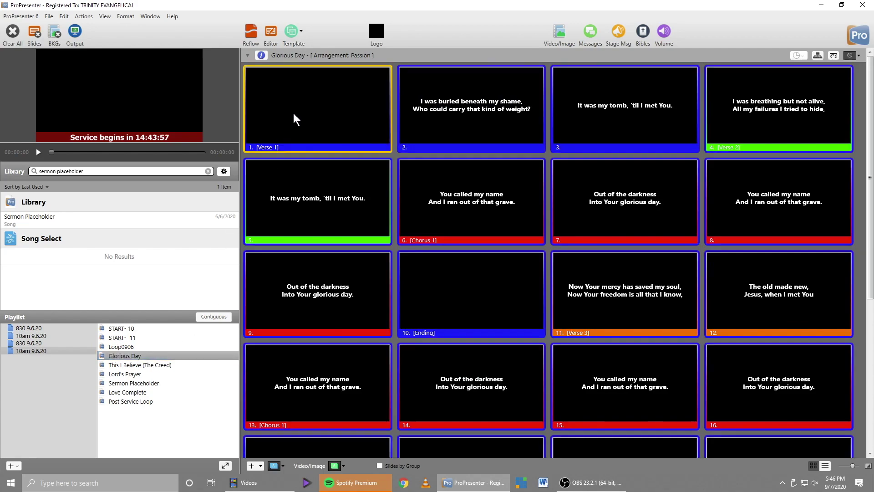
{"action": "mouse_move", "coordinate": [371, 155]}
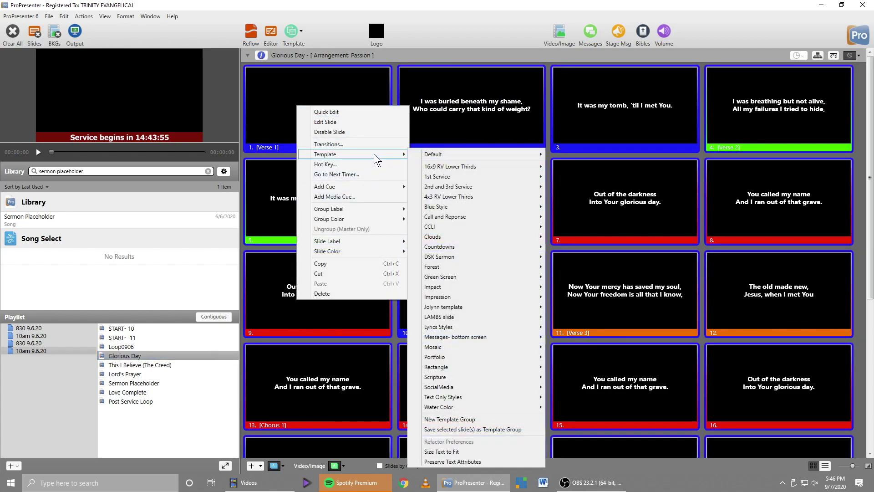
{"action": "mouse_move", "coordinate": [472, 261]}
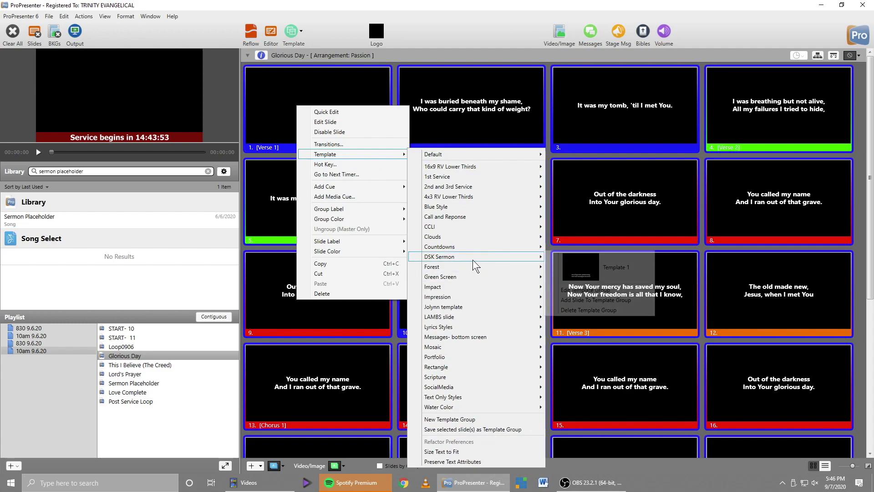
{"action": "left_click", "coordinate": [606, 261]}
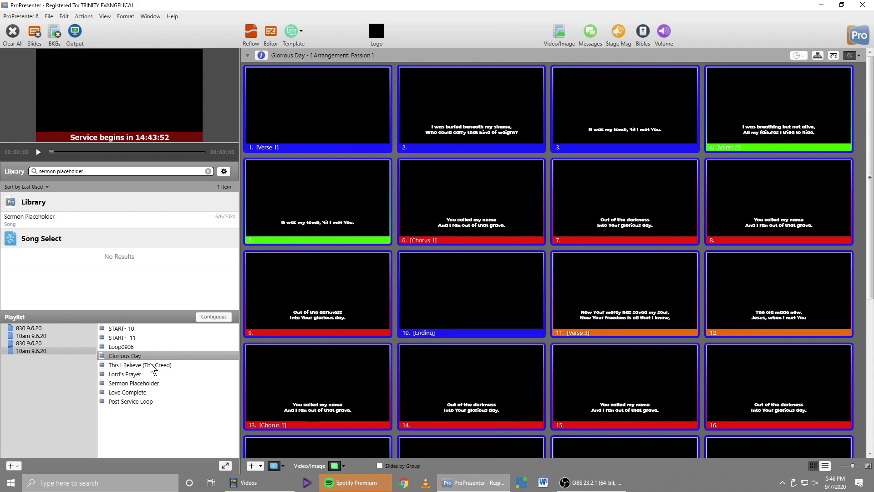
- Apply Template 1 of the DSK Sermon group to all slides of This I Believe (The Creed)
{"action": "left_click", "coordinate": [150, 364]}
{"action": "left_click", "coordinate": [310, 111]}
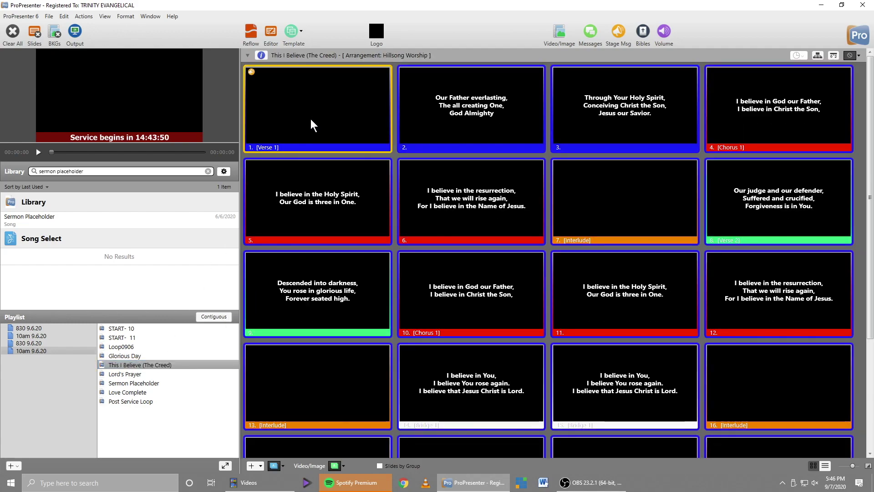
{"action": "right_click", "coordinate": [311, 120]}
{"action": "mouse_move", "coordinate": [373, 169]}
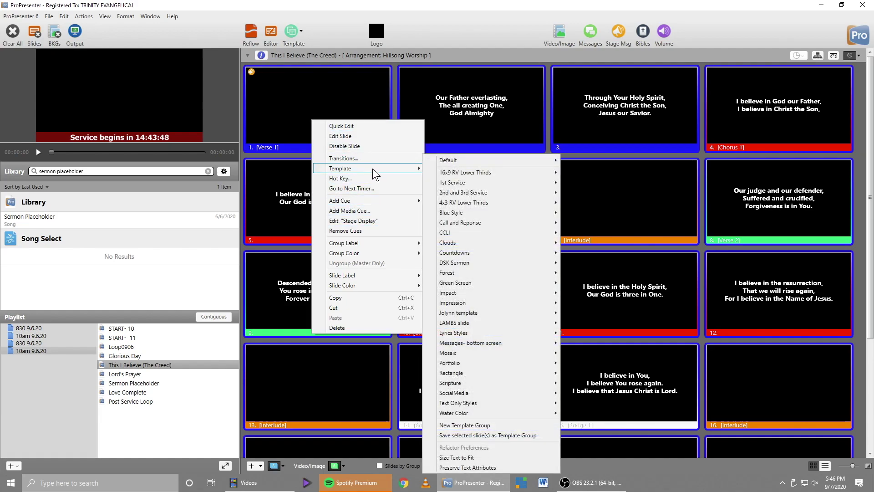
{"action": "mouse_move", "coordinate": [480, 261]}
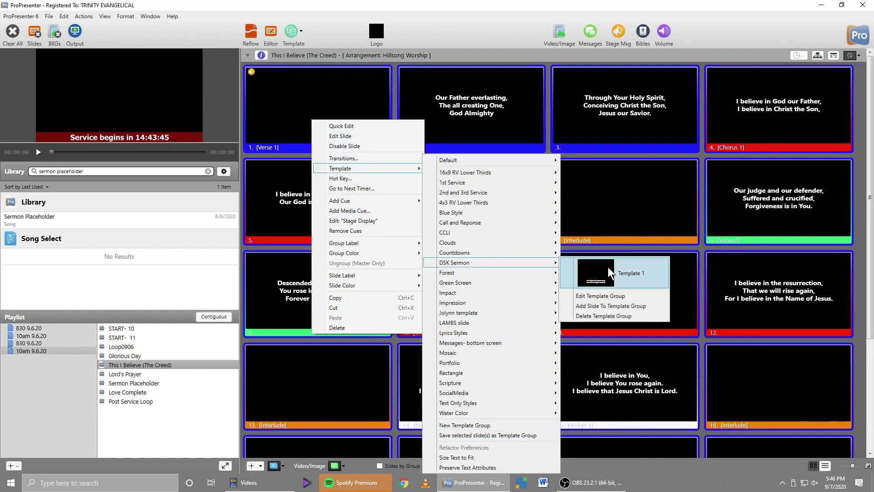
{"action": "left_click", "coordinate": [608, 267]}
- Display Lord's Prayer and Sermon Placeholder in the 10am 9.6.20 playlist to check their slides
{"action": "left_click", "coordinate": [150, 374]}
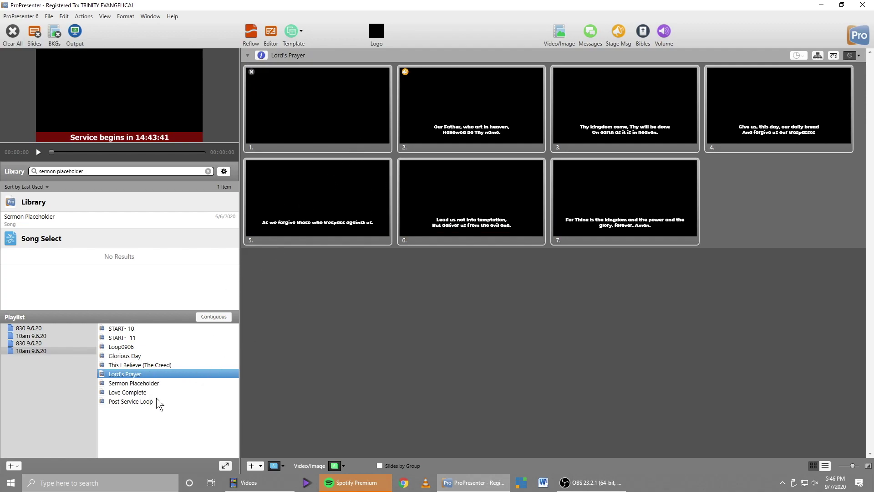
{"action": "left_click", "coordinate": [141, 386]}
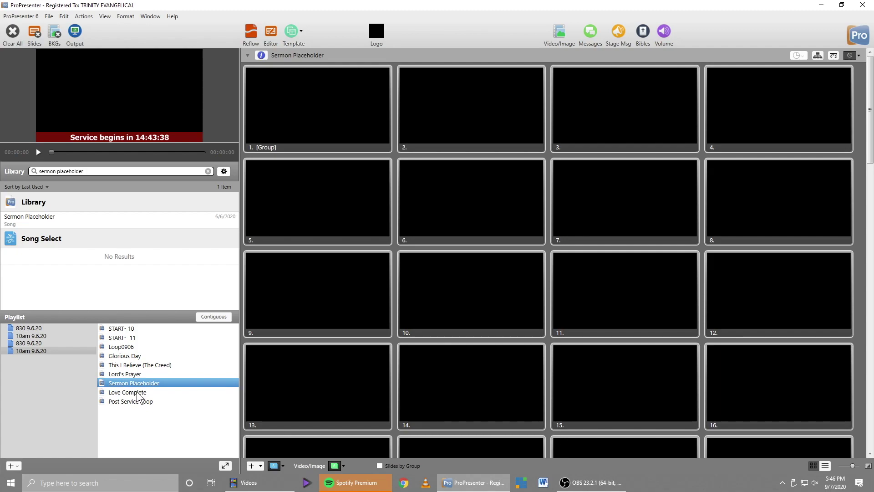
- Apply Template 1 of the DSK Sermon group to all slides of Love Complete
{"action": "left_click", "coordinate": [137, 392]}
{"action": "key", "text": "ctrl+a"}
{"action": "right_click", "coordinate": [310, 100]}
{"action": "mouse_move", "coordinate": [398, 148]}
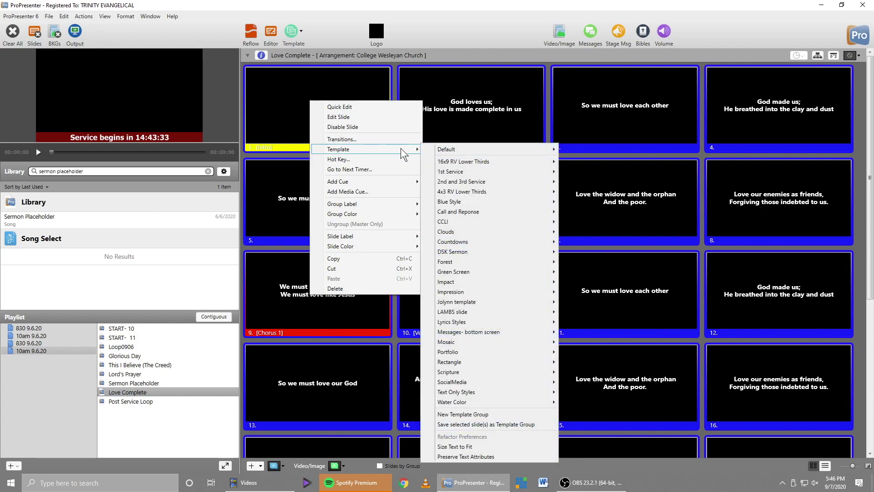
{"action": "mouse_move", "coordinate": [487, 252]}
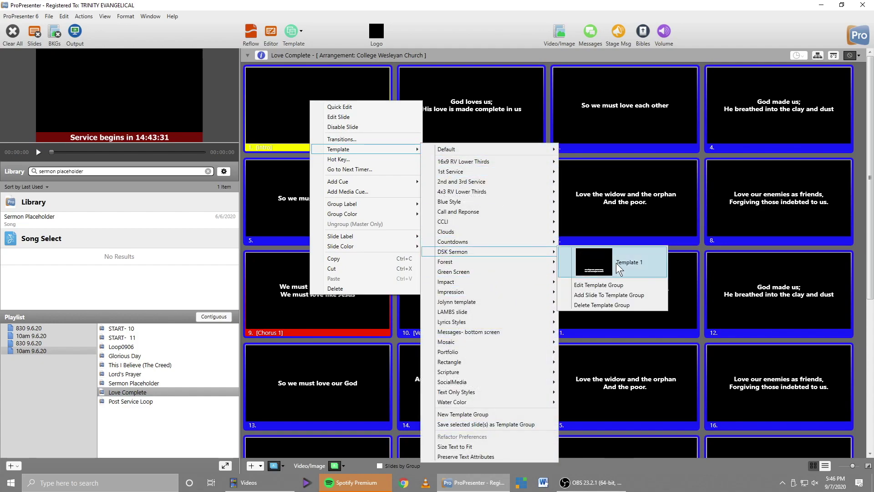
{"action": "left_click", "coordinate": [617, 262]}
- Show a verse slide and the Chorus 1 slide of Love Complete to check the lyric layout, and display Post Service Loop
{"action": "left_click", "coordinate": [392, 246]}
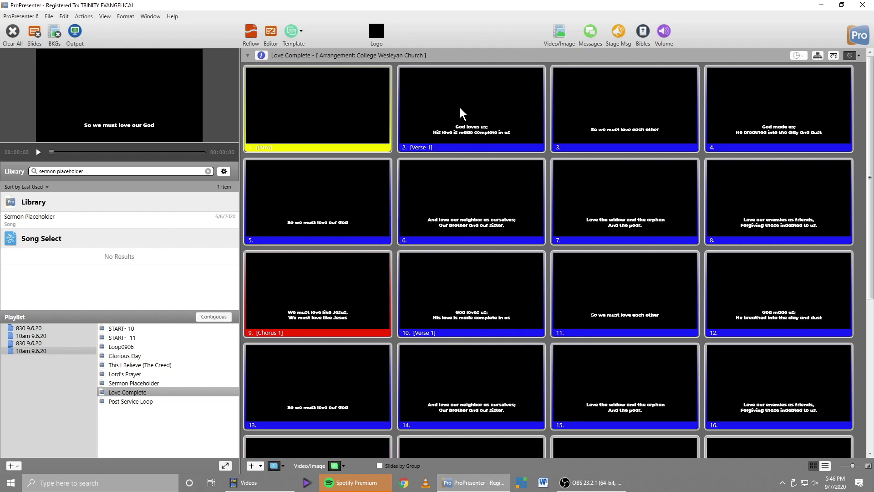
{"action": "left_click", "coordinate": [383, 326]}
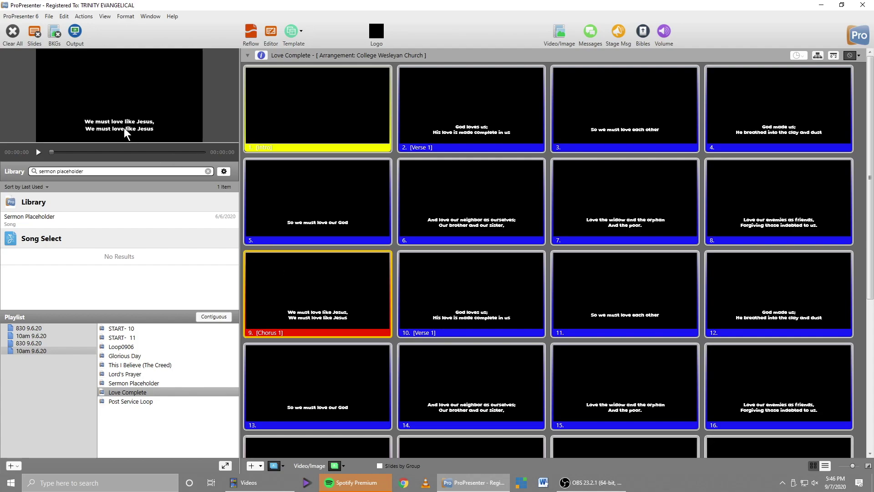
{"action": "scroll", "coordinate": [472, 229], "scroll_direction": "down", "scroll_amount": 3}
{"action": "scroll", "coordinate": [463, 239], "scroll_direction": "down", "scroll_amount": 2}
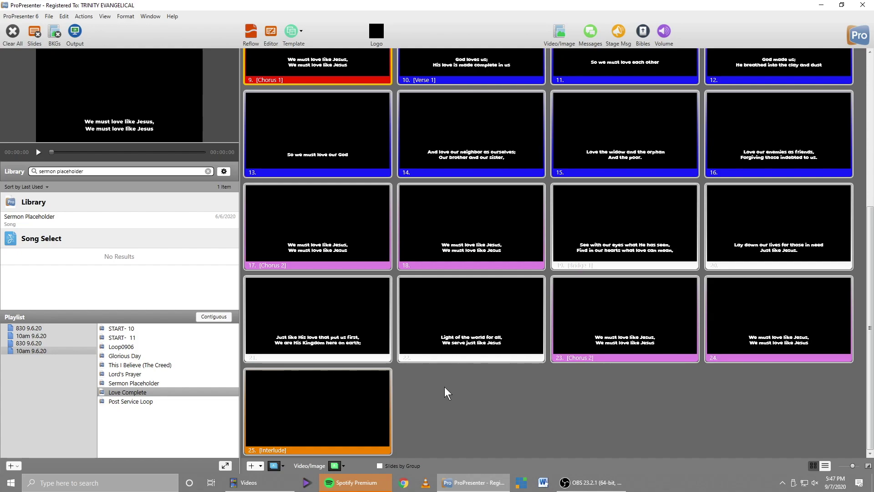
{"action": "left_click", "coordinate": [130, 401]}
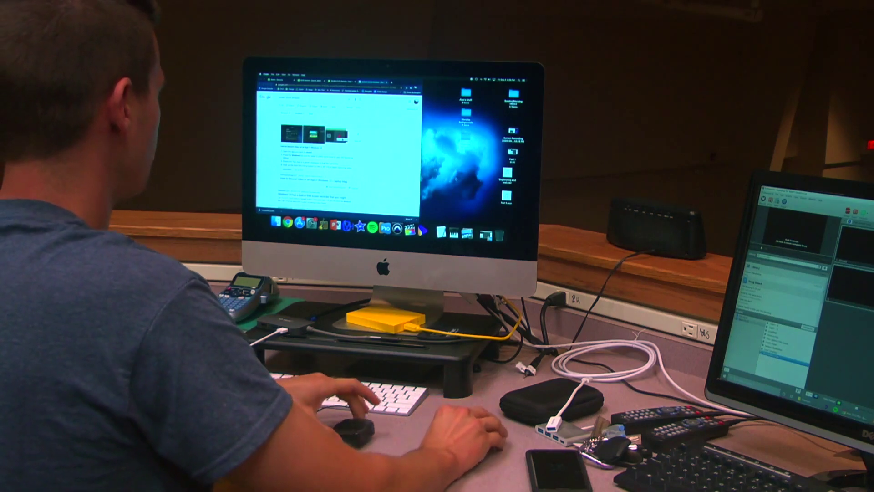
- Switch to ProPresenter on the iMac, set Master Control to Master in the network preferences, and close the preferences
{"action": "left_click", "coordinate": [486, 235]}
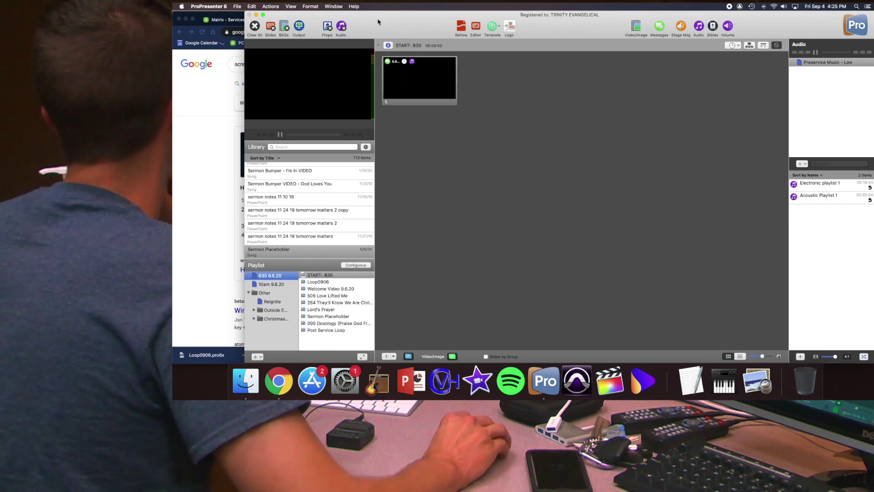
{"action": "left_click", "coordinate": [237, 7]}
{"action": "mouse_move", "coordinate": [221, 8]}
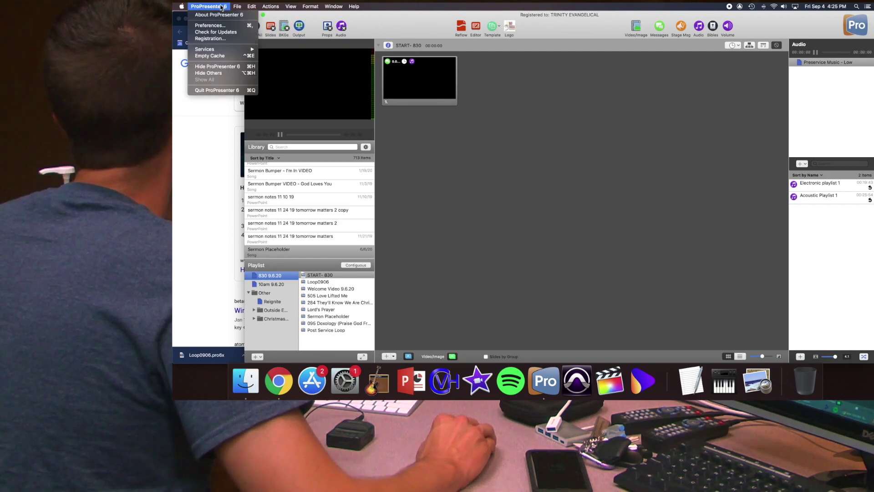
{"action": "left_click", "coordinate": [218, 25]}
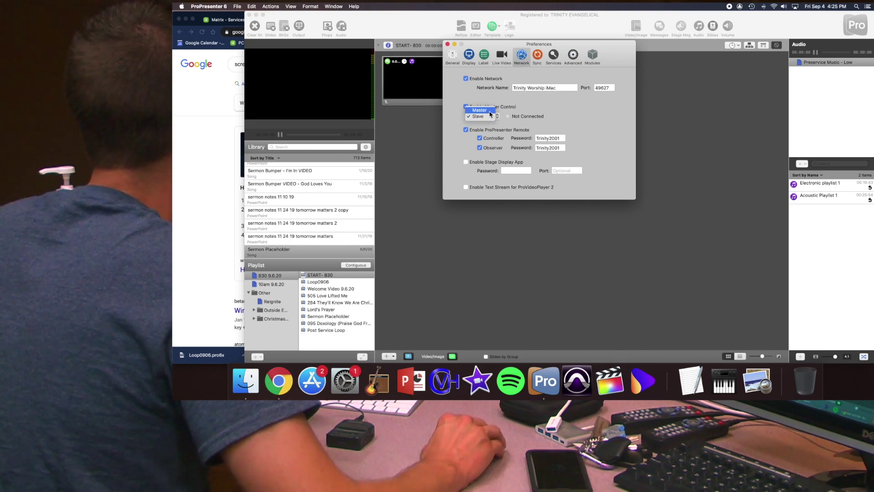
{"action": "left_click", "coordinate": [480, 110]}
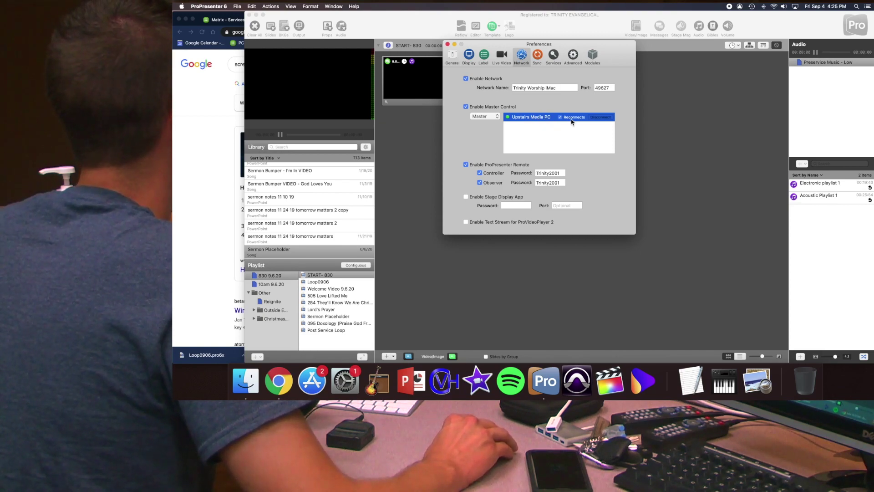
{"action": "left_click", "coordinate": [448, 44]}
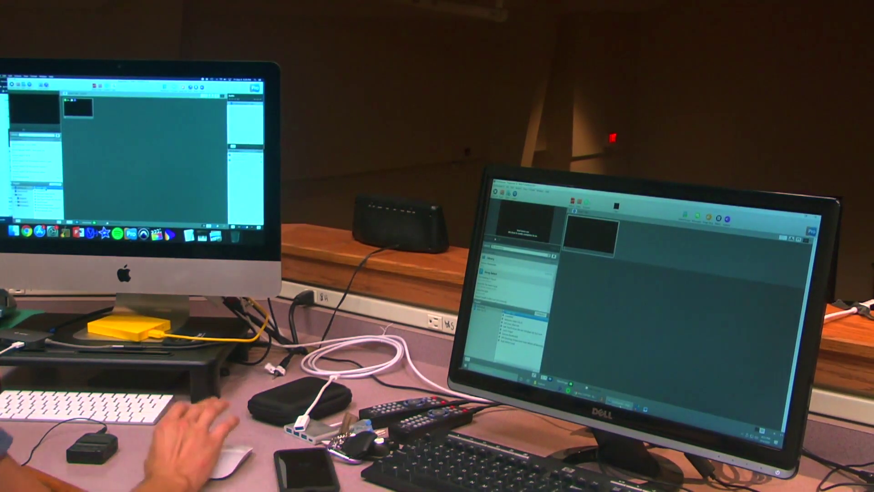
{"action": "left_click", "coordinate": [523, 320]}
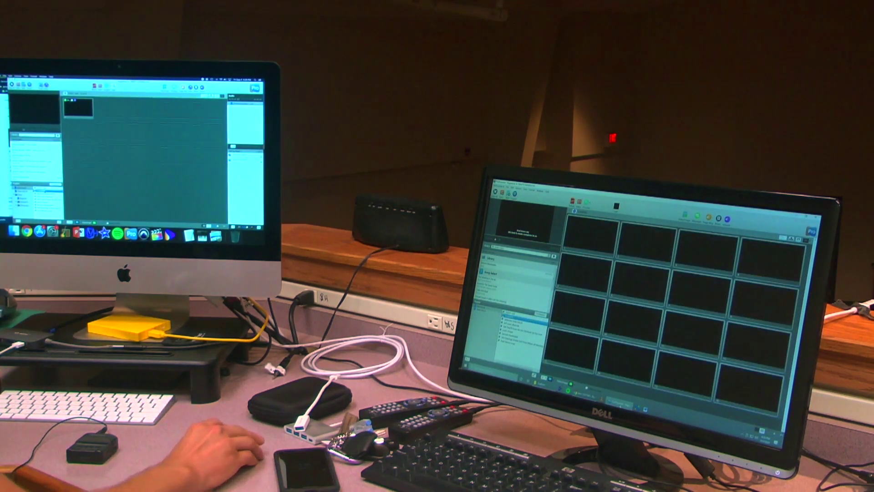
{"action": "left_click", "coordinate": [524, 325]}
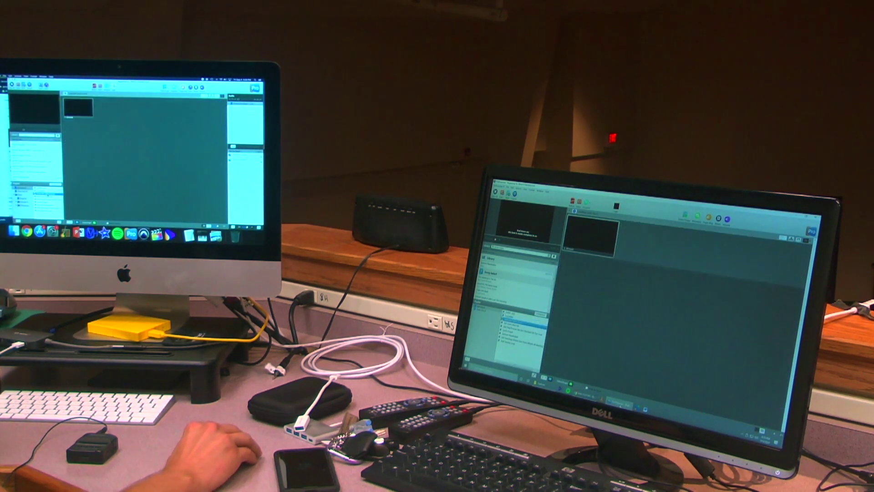
{"action": "left_click", "coordinate": [523, 328]}
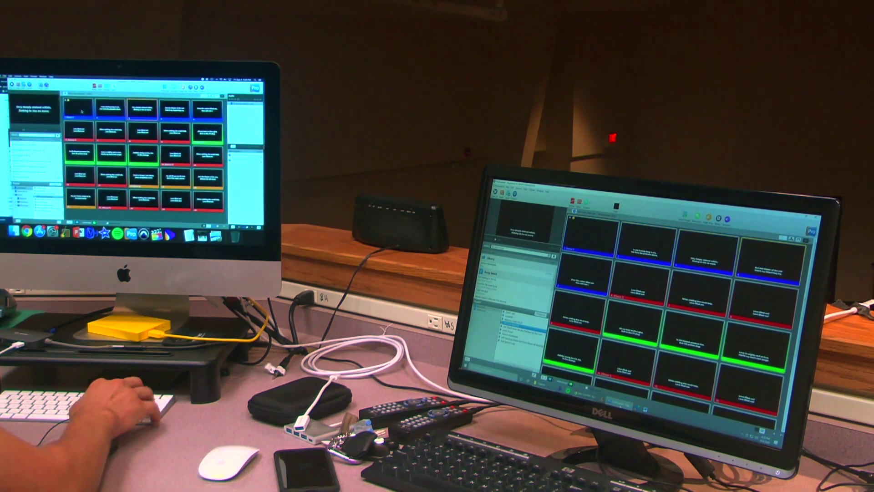
{"action": "key", "text": "Right"}
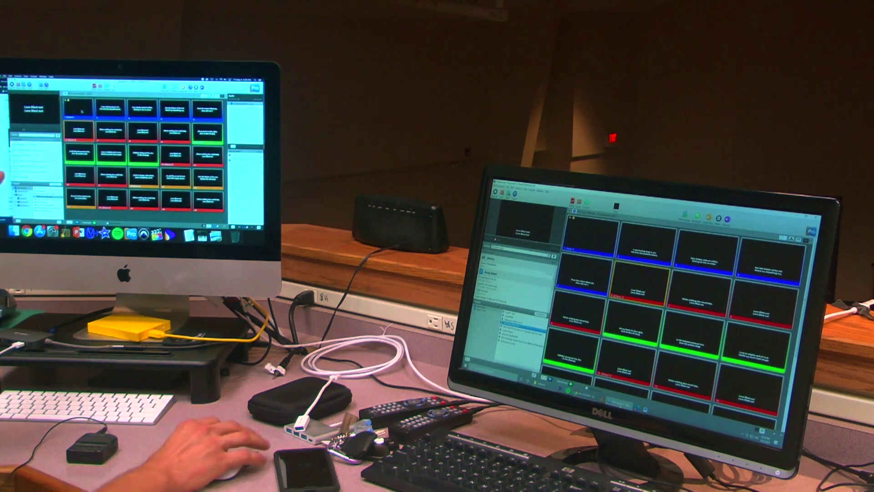